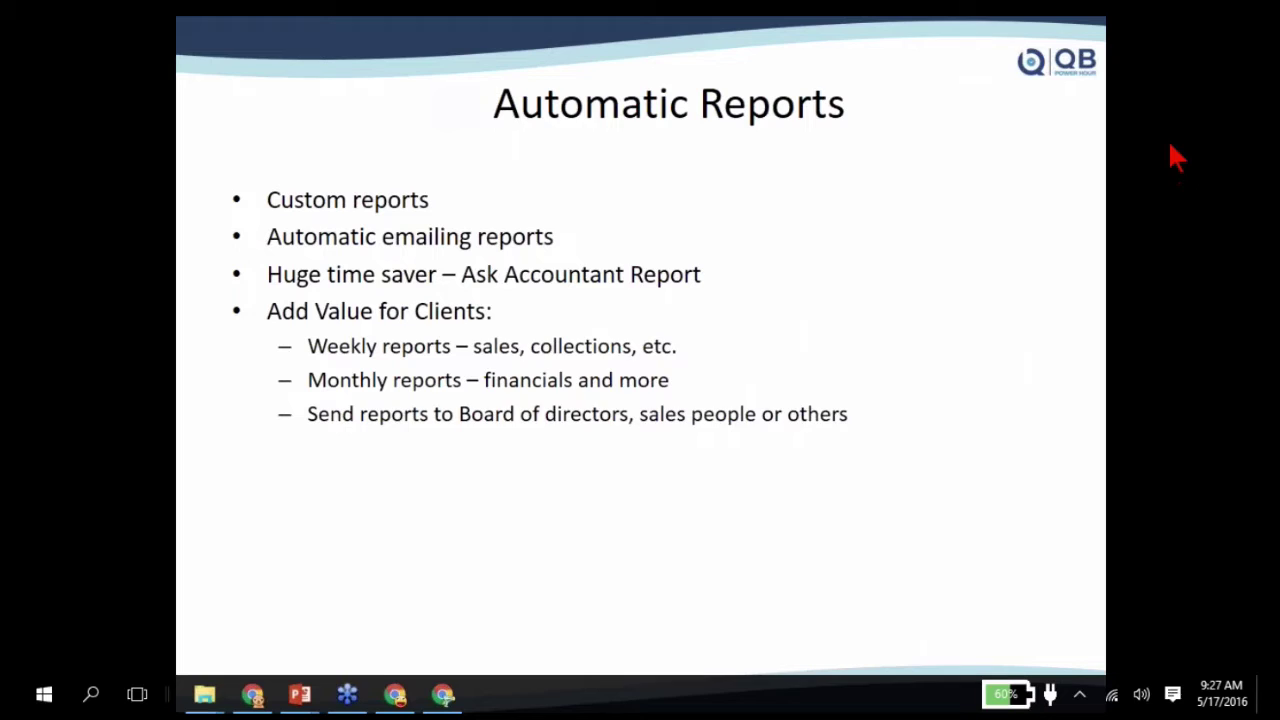
# - Approve the GoToWebinar presenter change to bring the QuickBooks Online banking page into view
pyautogui.click(681, 383)
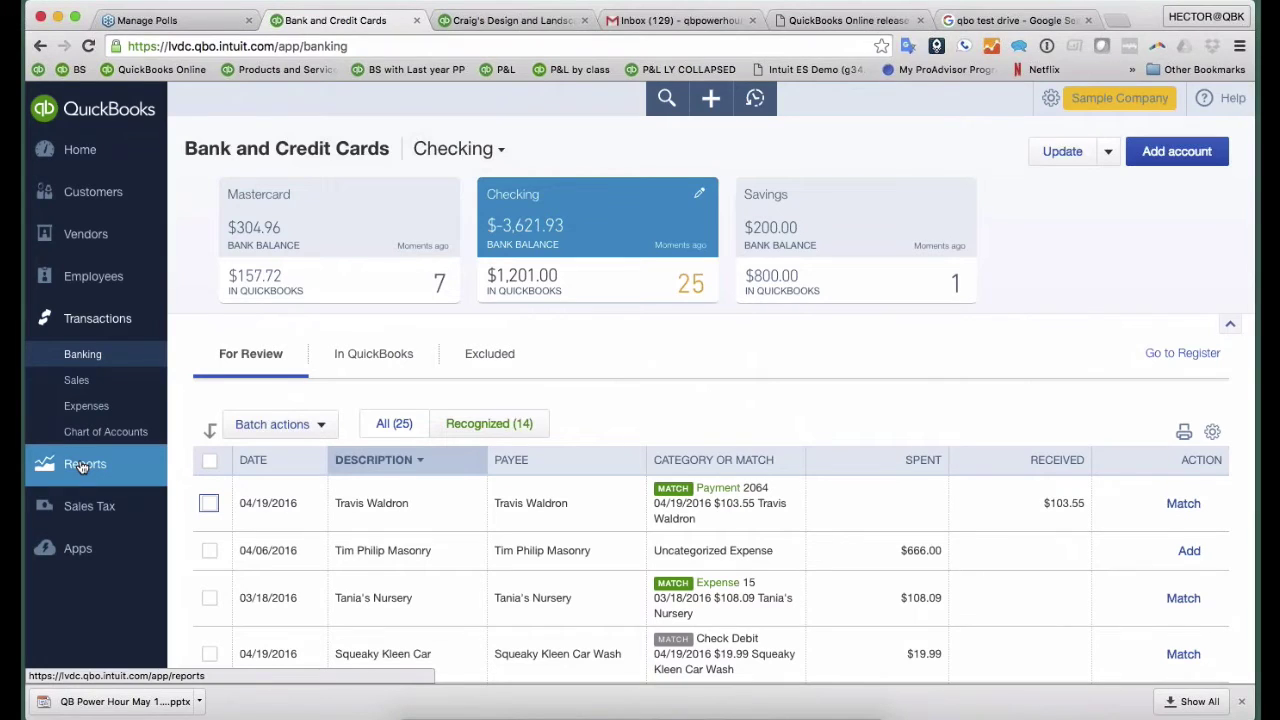
# - Open the Balance Sheet report from Reports, showing $23,436.29 total assets as of May 17, 2016
pyautogui.click(83, 465)
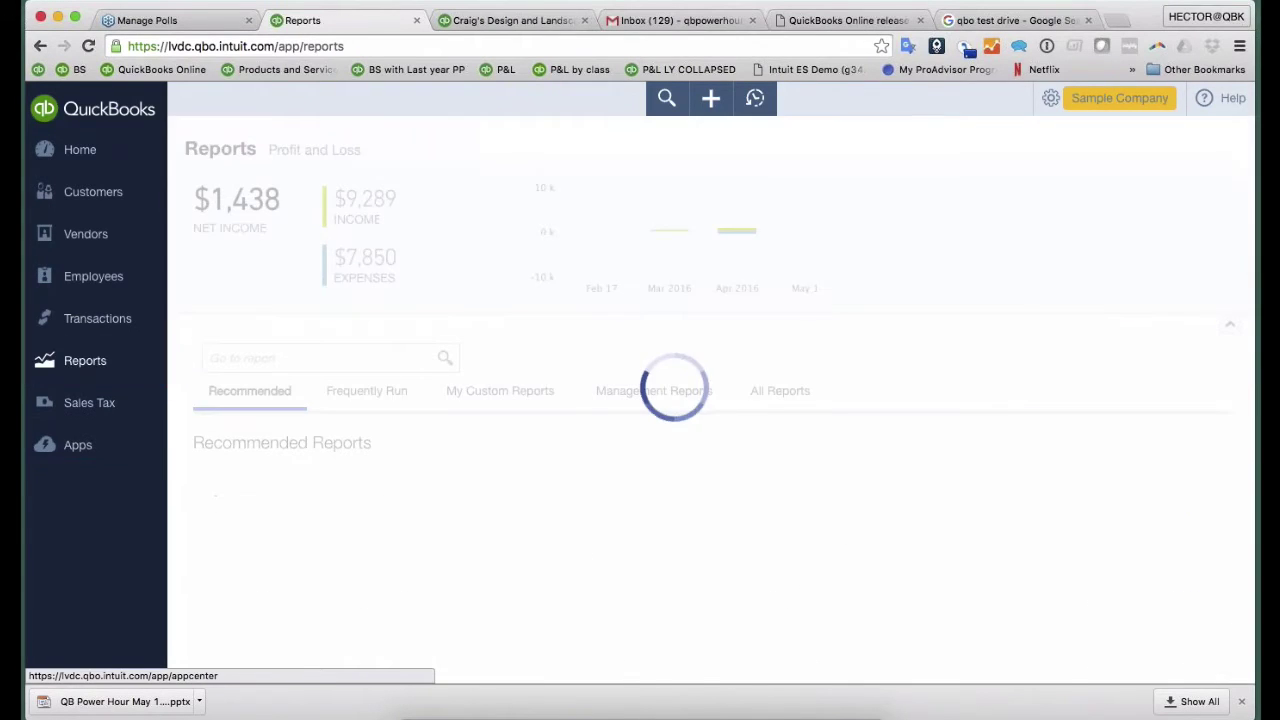
pyautogui.scroll(-3, 881, 281)
pyautogui.click(768, 431)
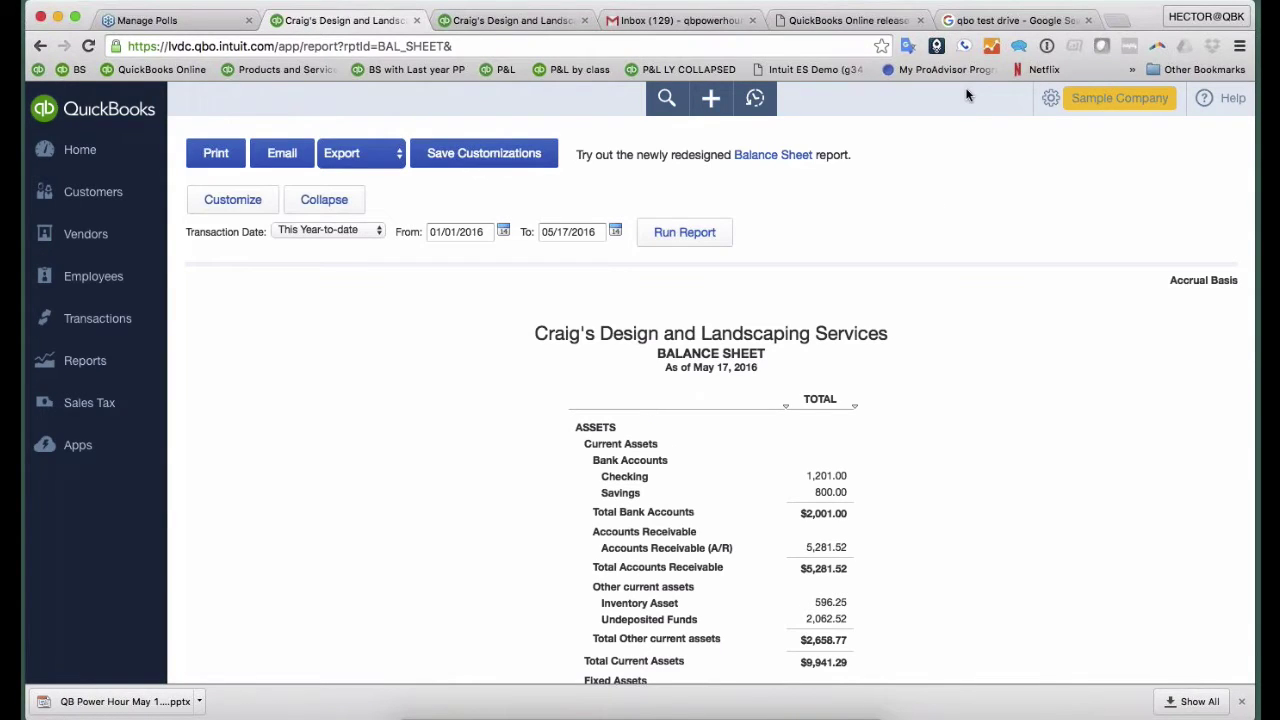
pyautogui.scroll(-5, 903, 423)
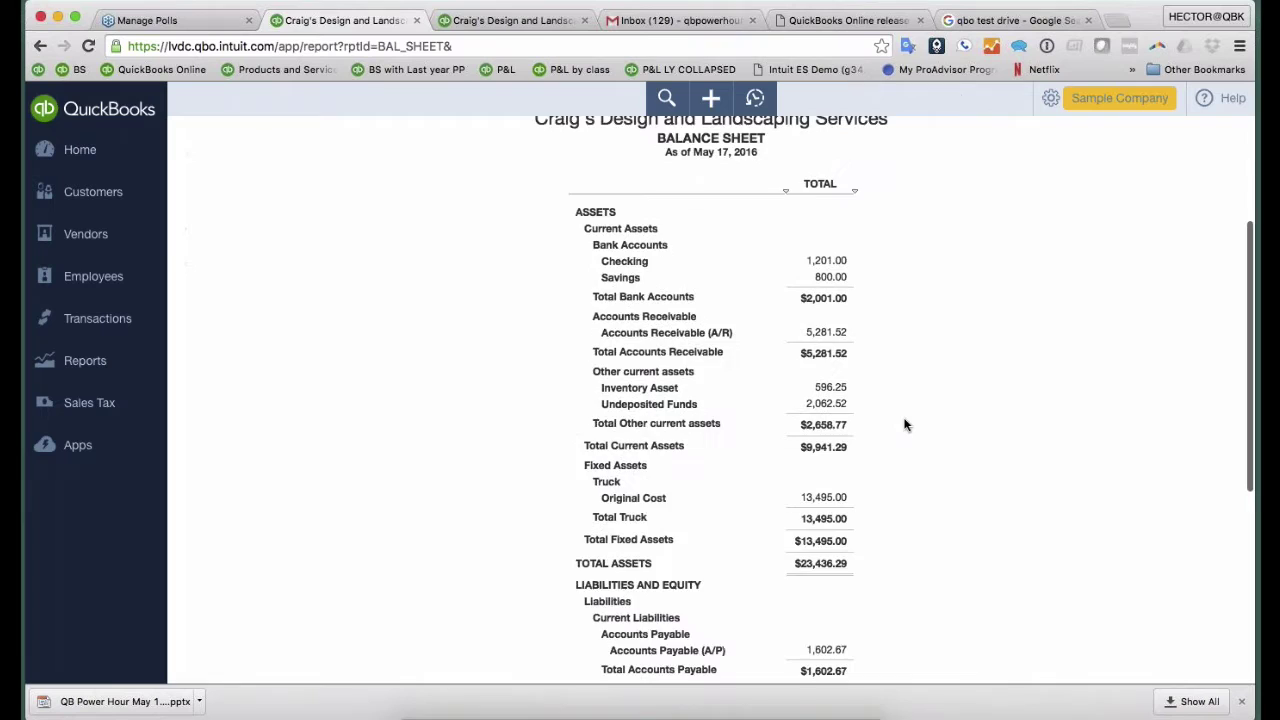
pyautogui.scroll(2, 846, 254)
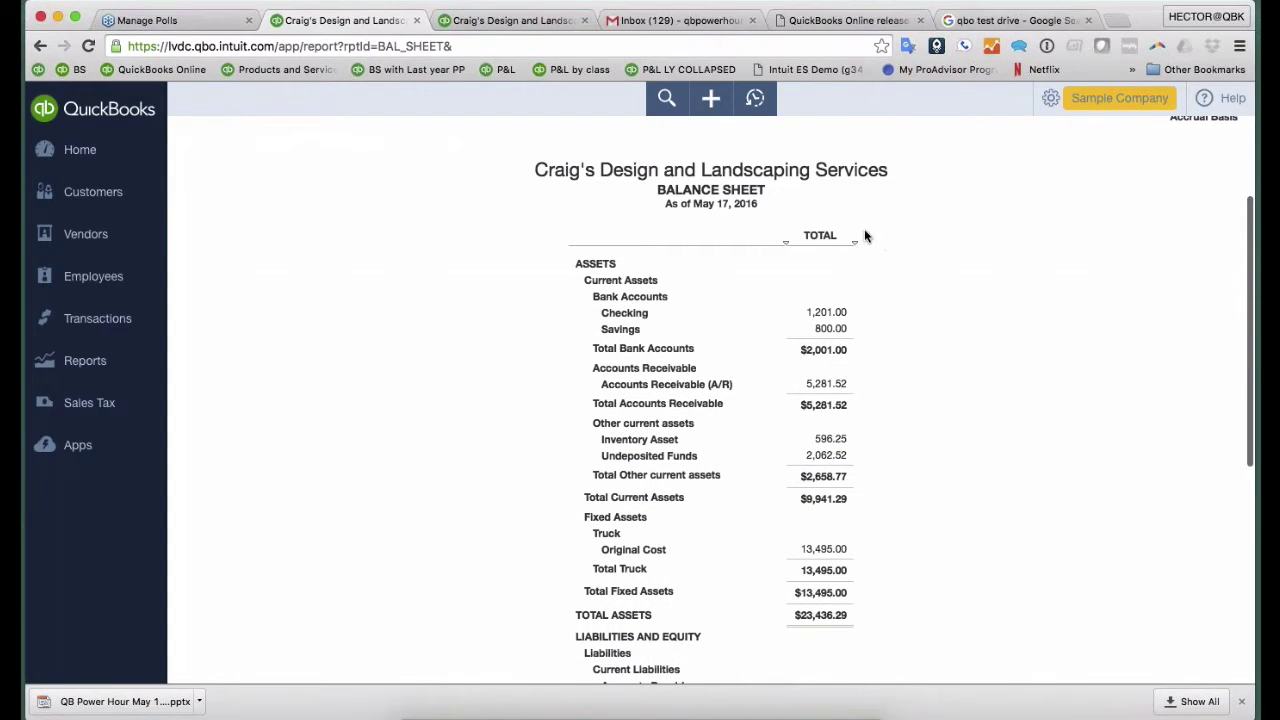
pyautogui.scroll(3, 879, 320)
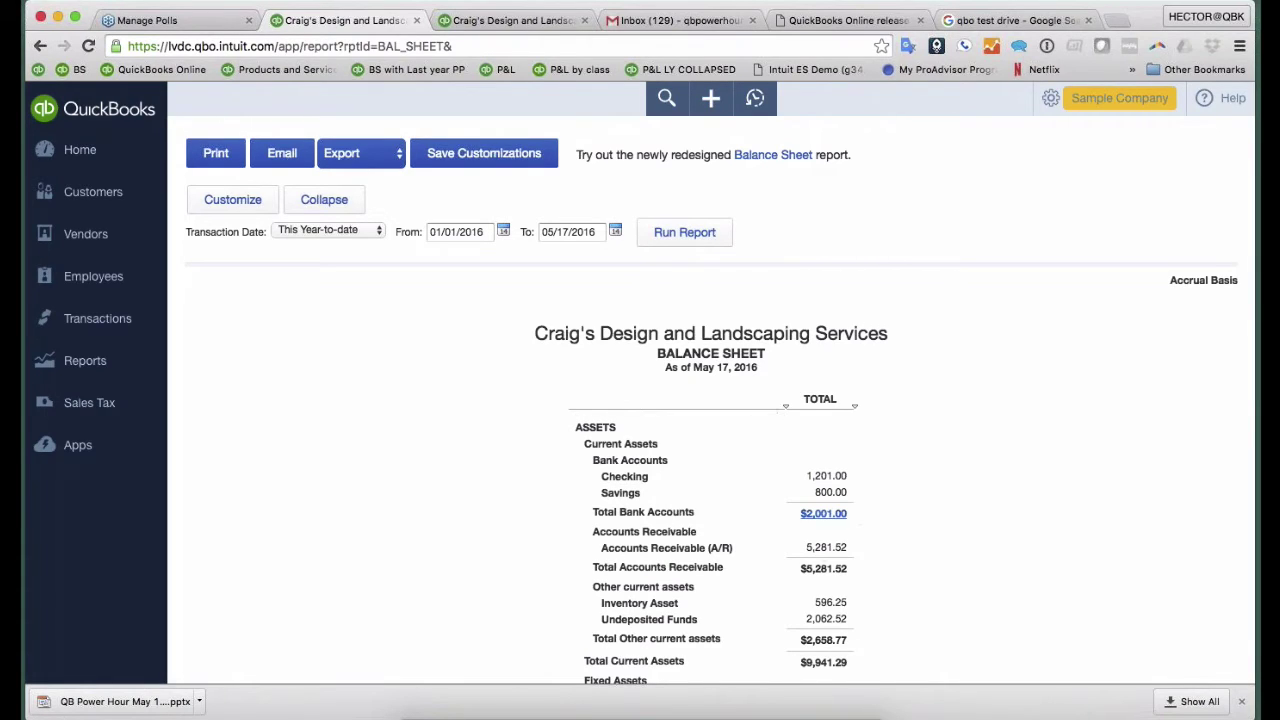
# - Add Previous Period and $ Change comparison columns to the Balance Sheet and rerun it
pyautogui.click(251, 202)
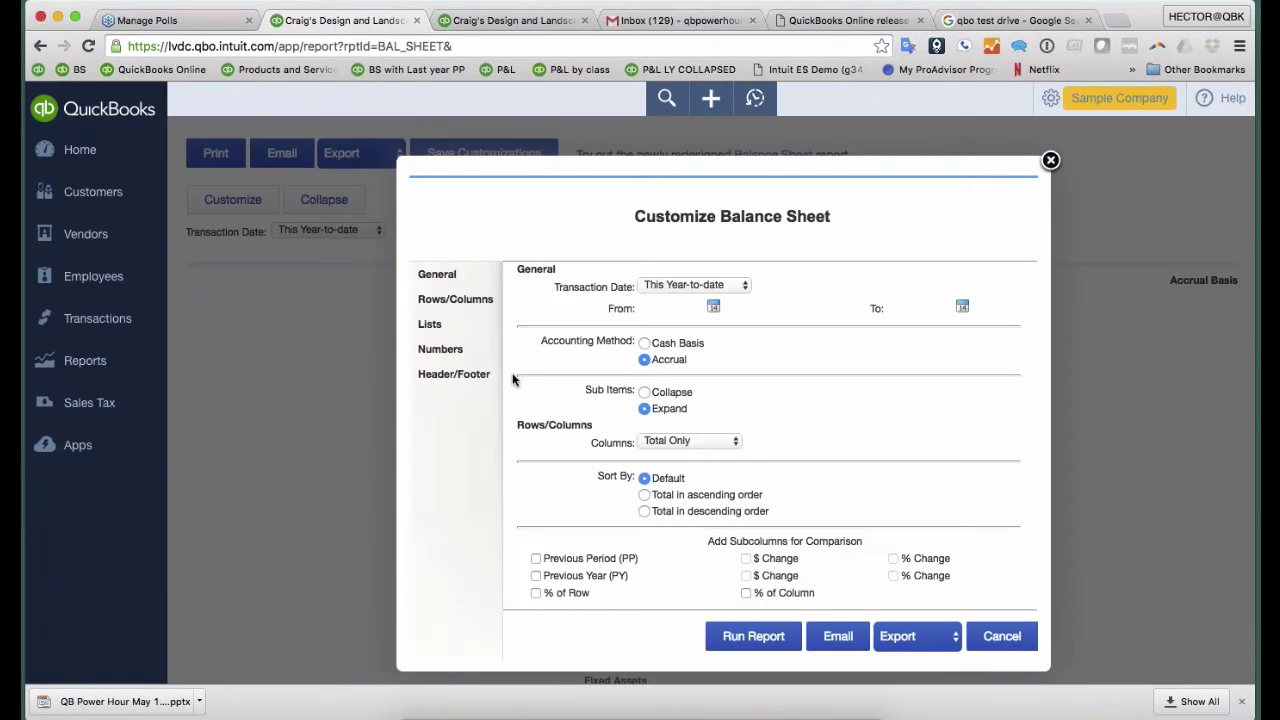
pyautogui.click(535, 558)
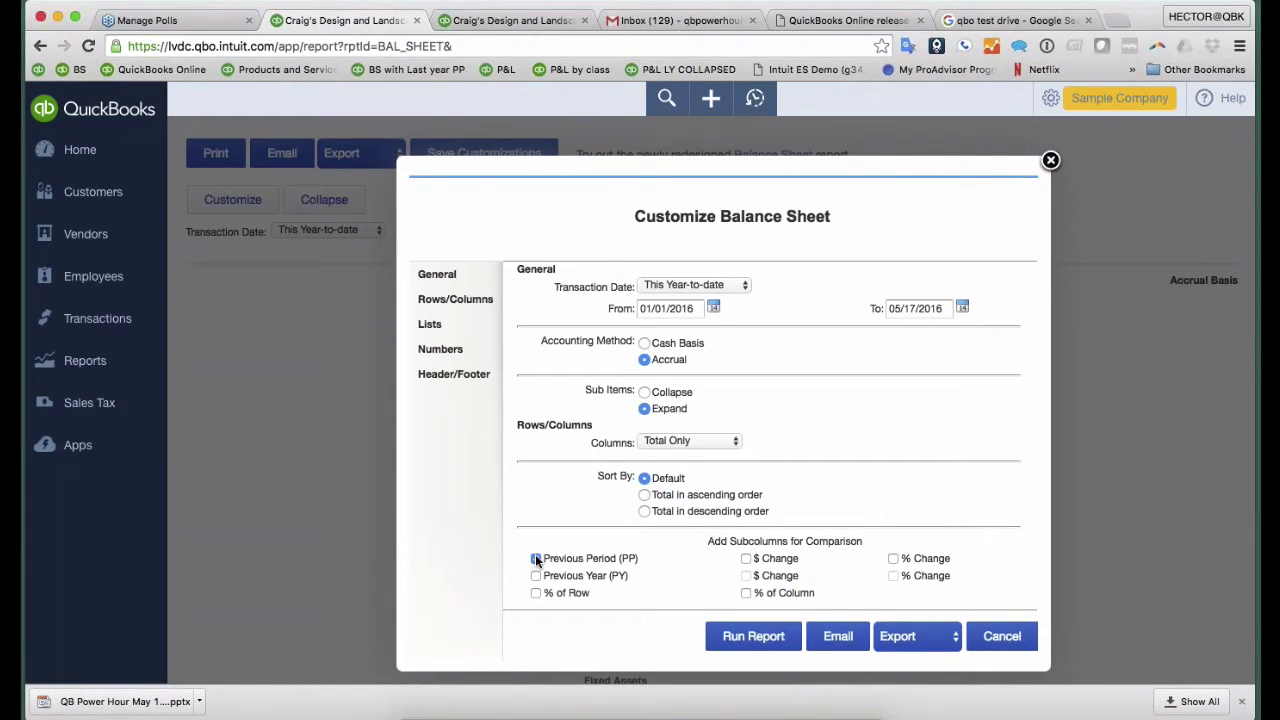
pyautogui.click(746, 559)
pyautogui.click(754, 637)
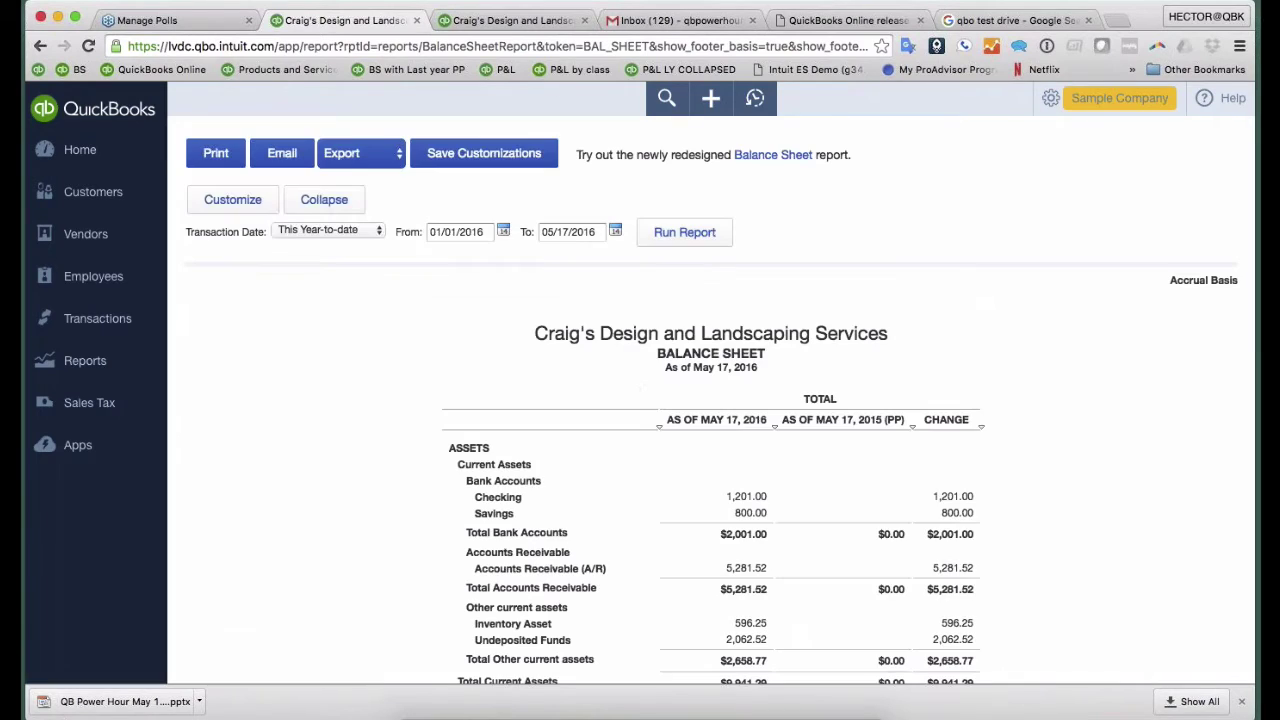
pyautogui.scroll(-1, 727, 404)
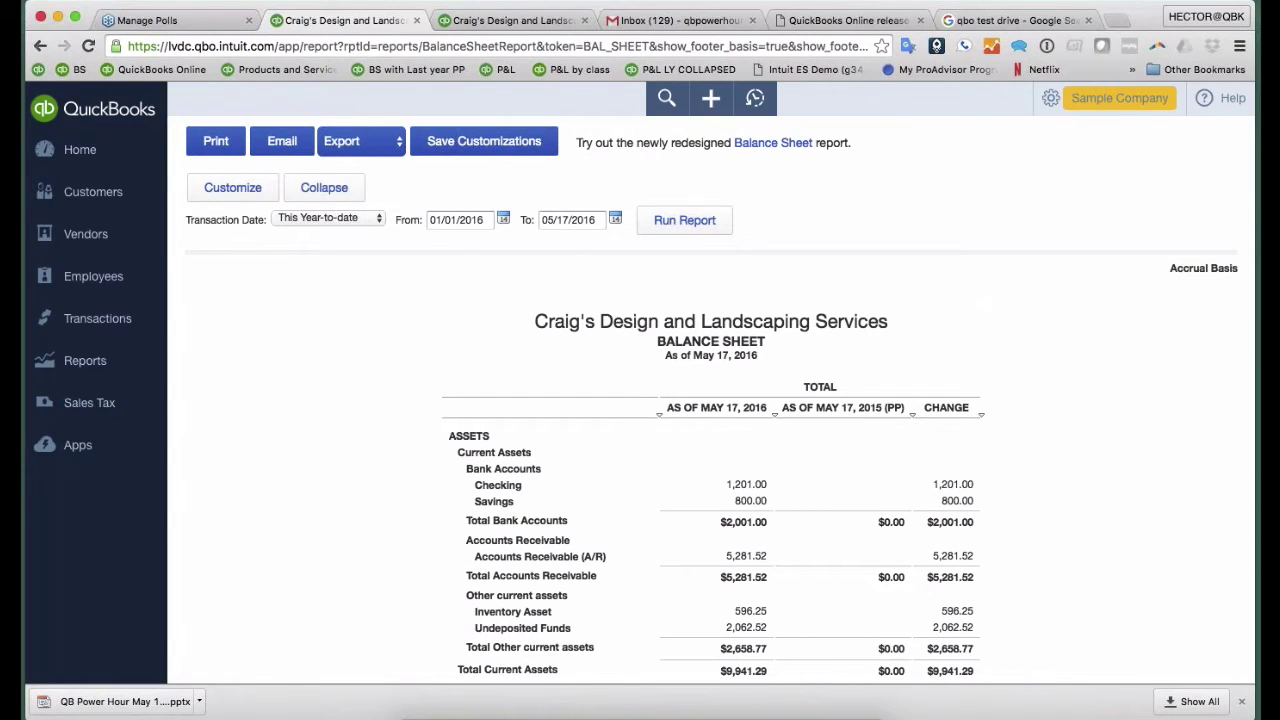
# - Replace the Previous Period comparison with Previous Year (PY) and its $ Change, then rerun
pyautogui.click(233, 189)
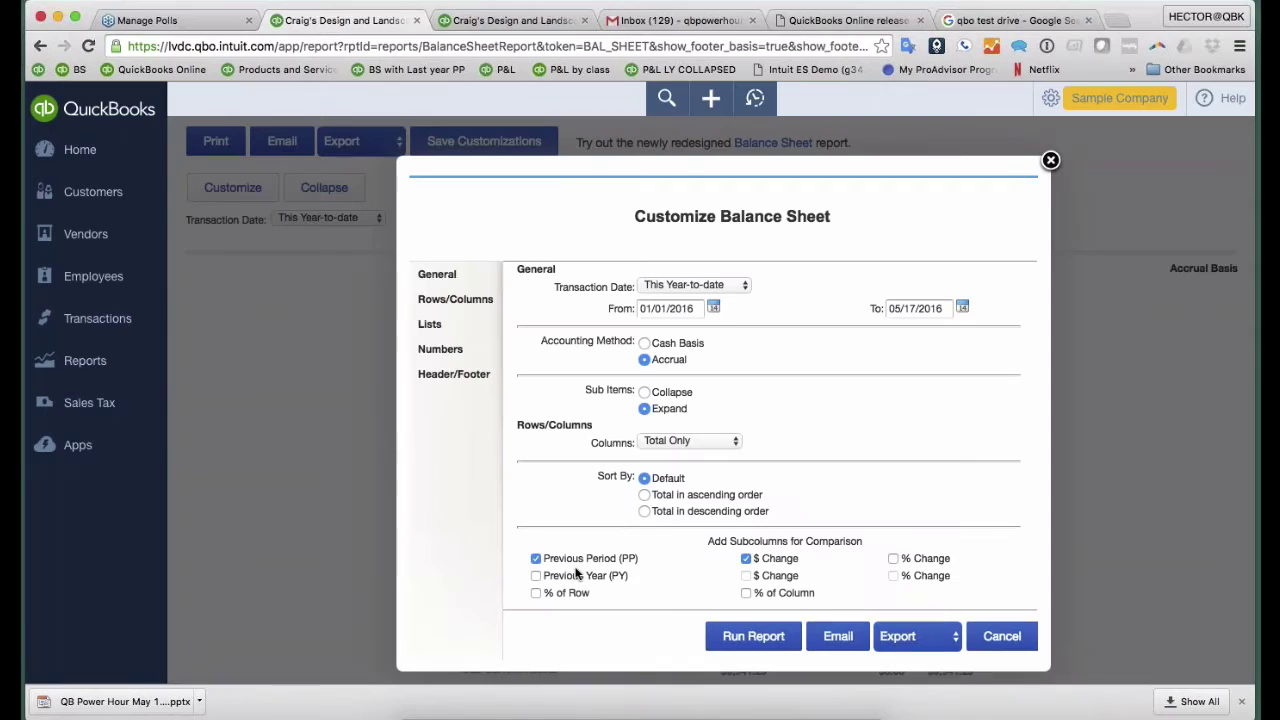
pyautogui.click(535, 559)
pyautogui.click(536, 576)
pyautogui.click(535, 559)
pyautogui.click(536, 559)
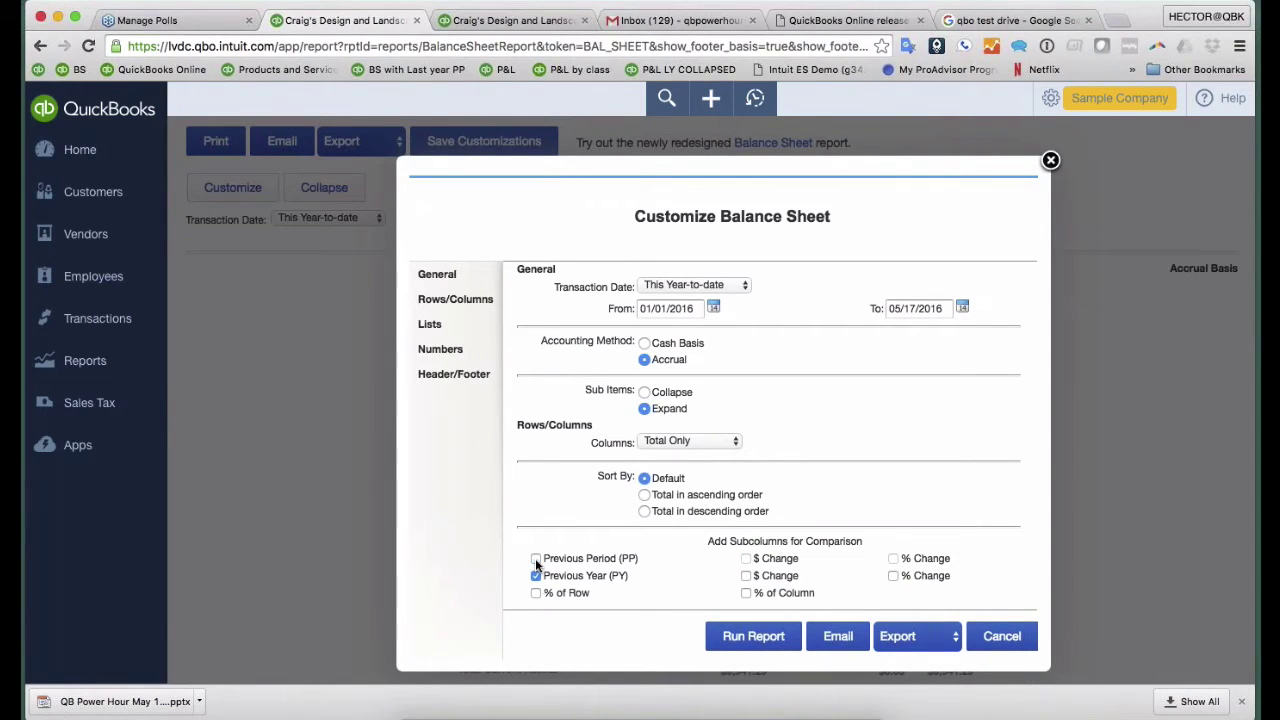
pyautogui.click(746, 577)
pyautogui.click(745, 636)
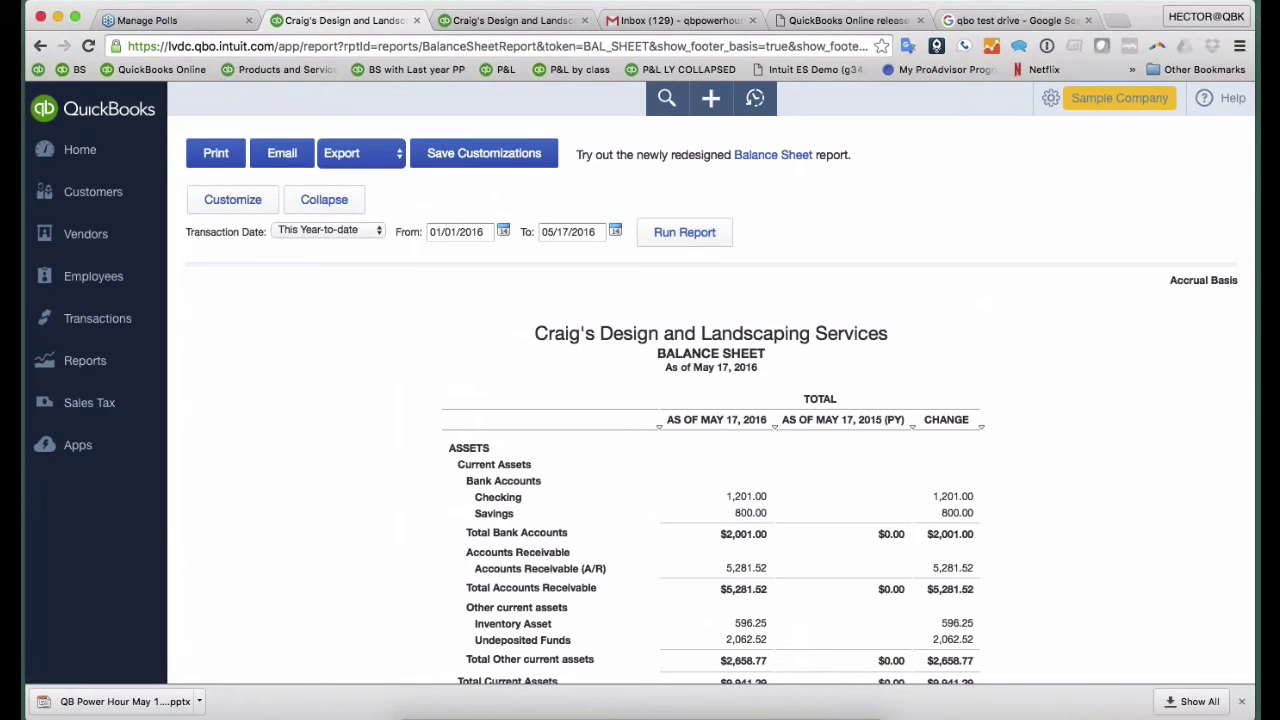
# - Set the Balance Sheet date range to This Year (01/01/2016–12/31/2016) and rerun it
pyautogui.click(330, 230)
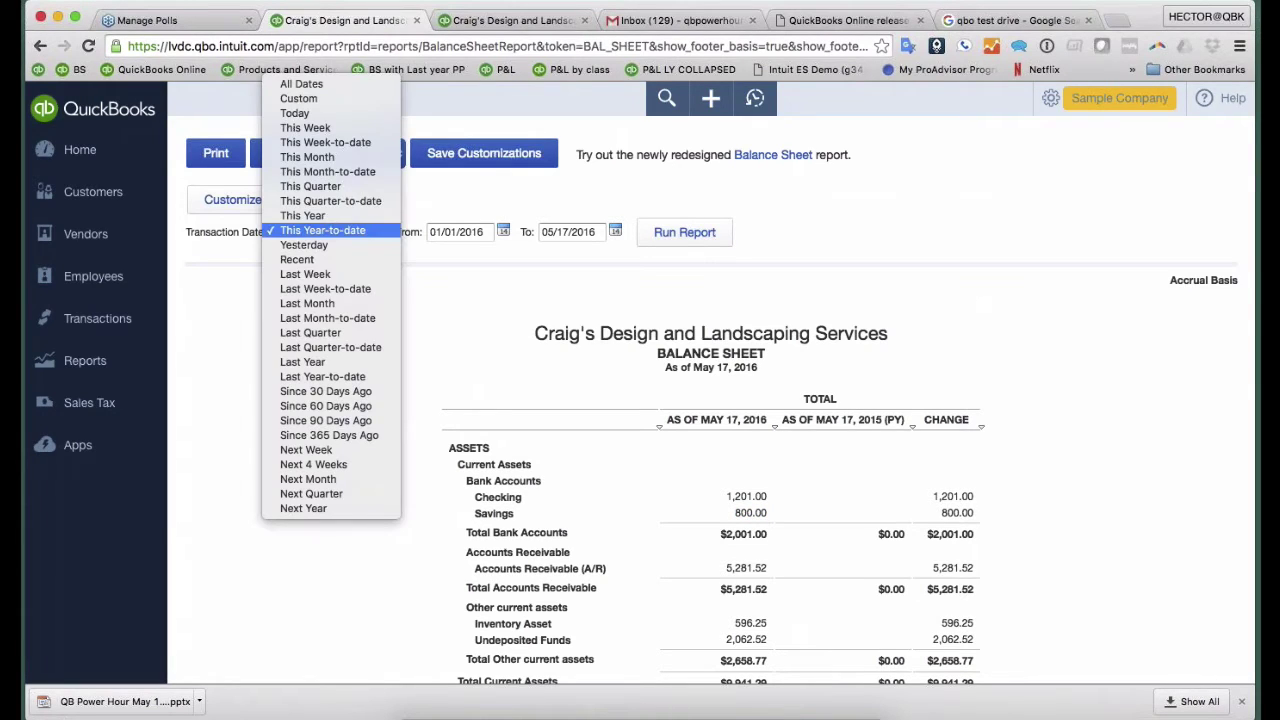
pyautogui.click(324, 217)
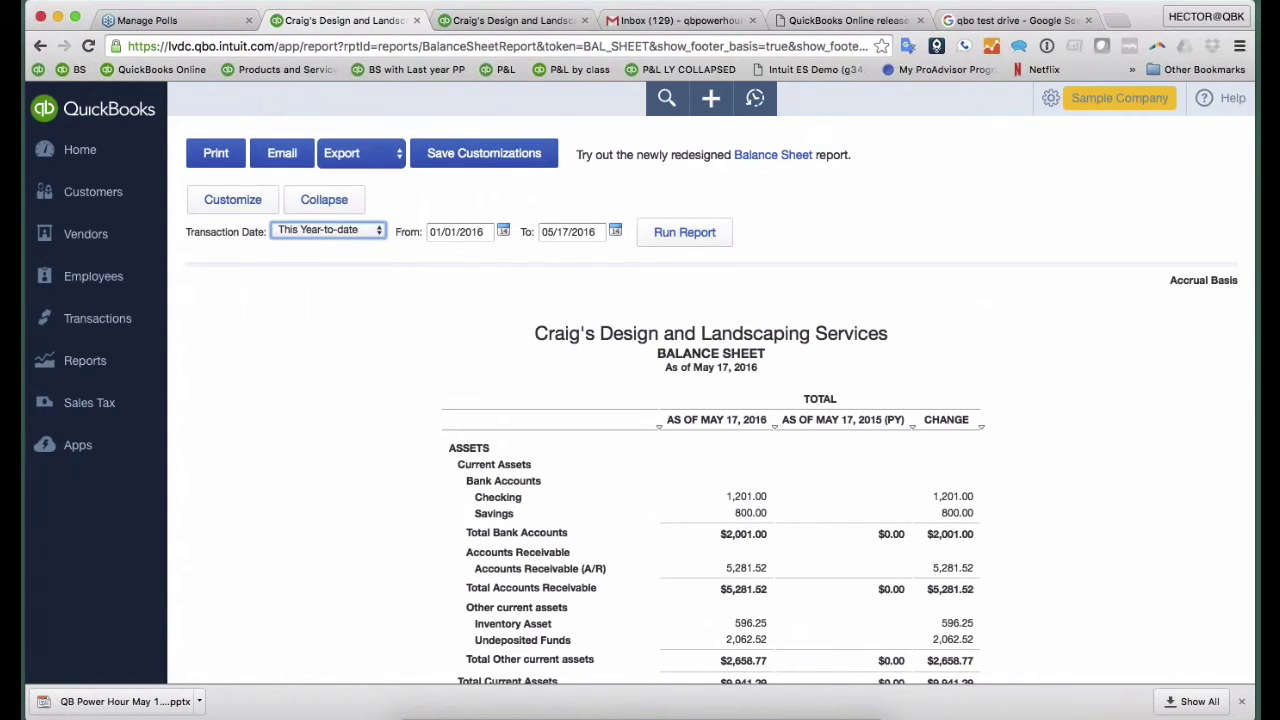
pyautogui.click(707, 246)
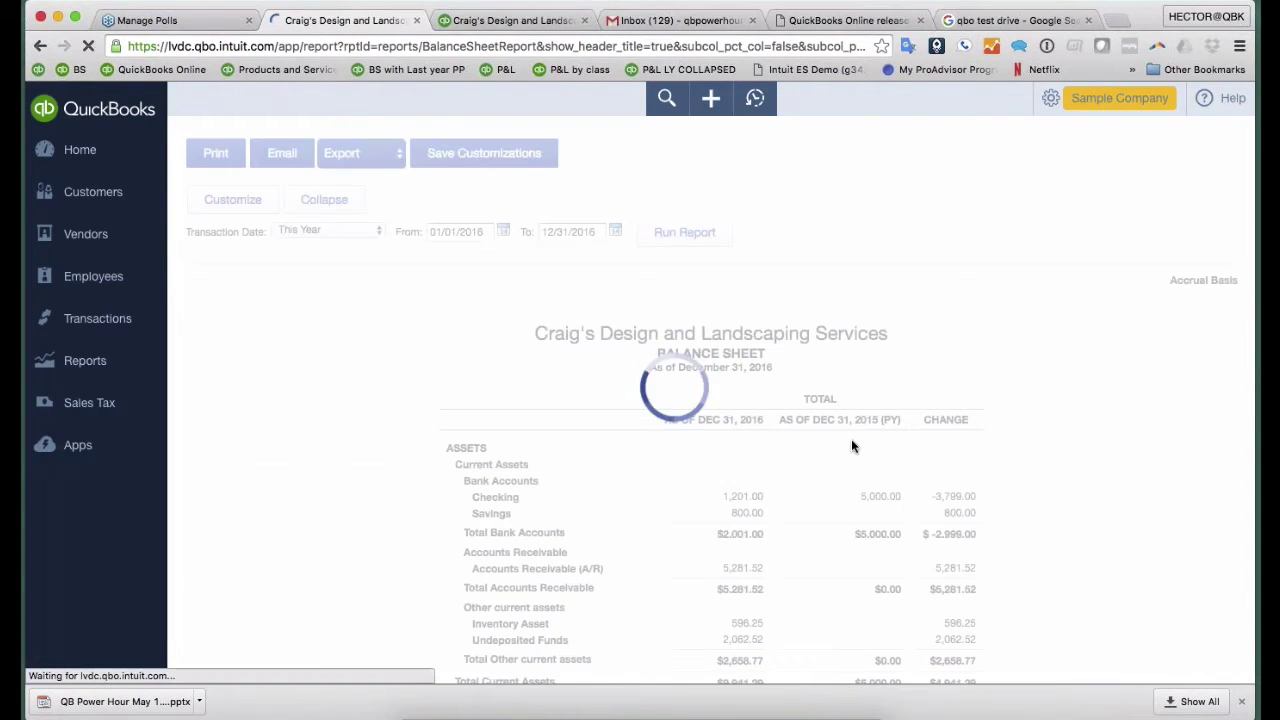
pyautogui.scroll(-2, 812, 366)
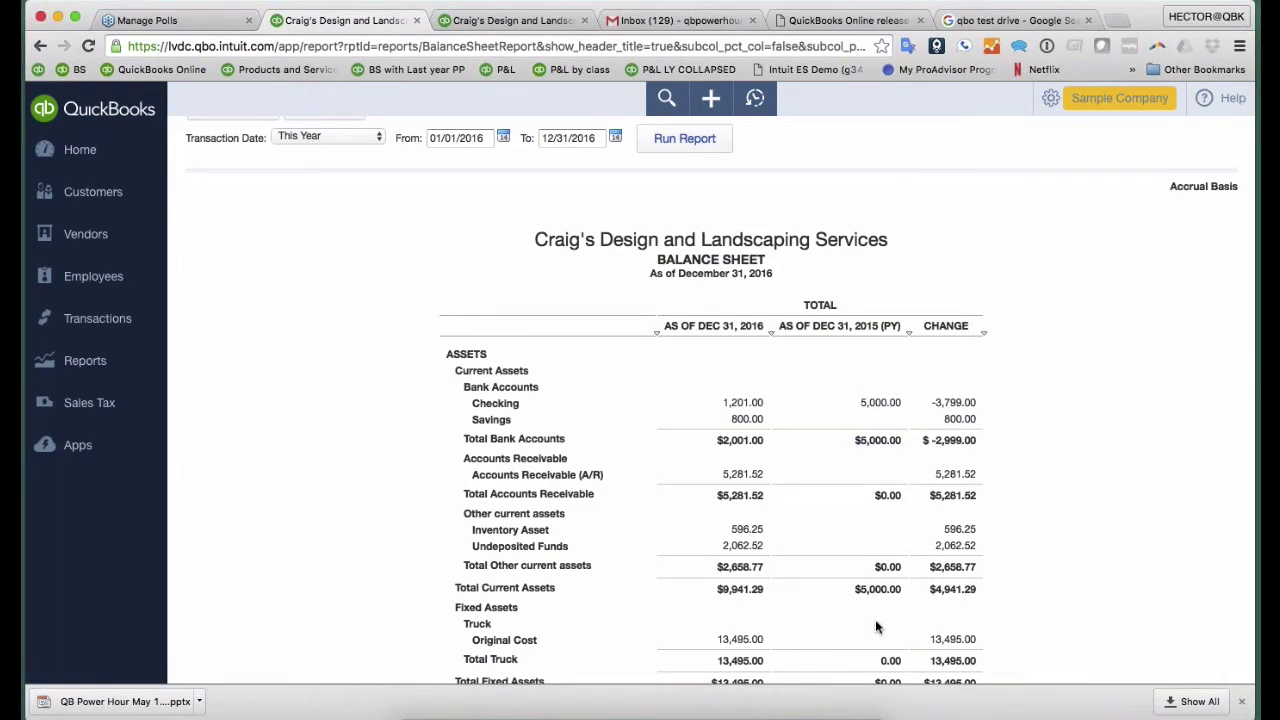
pyautogui.scroll(2, 876, 627)
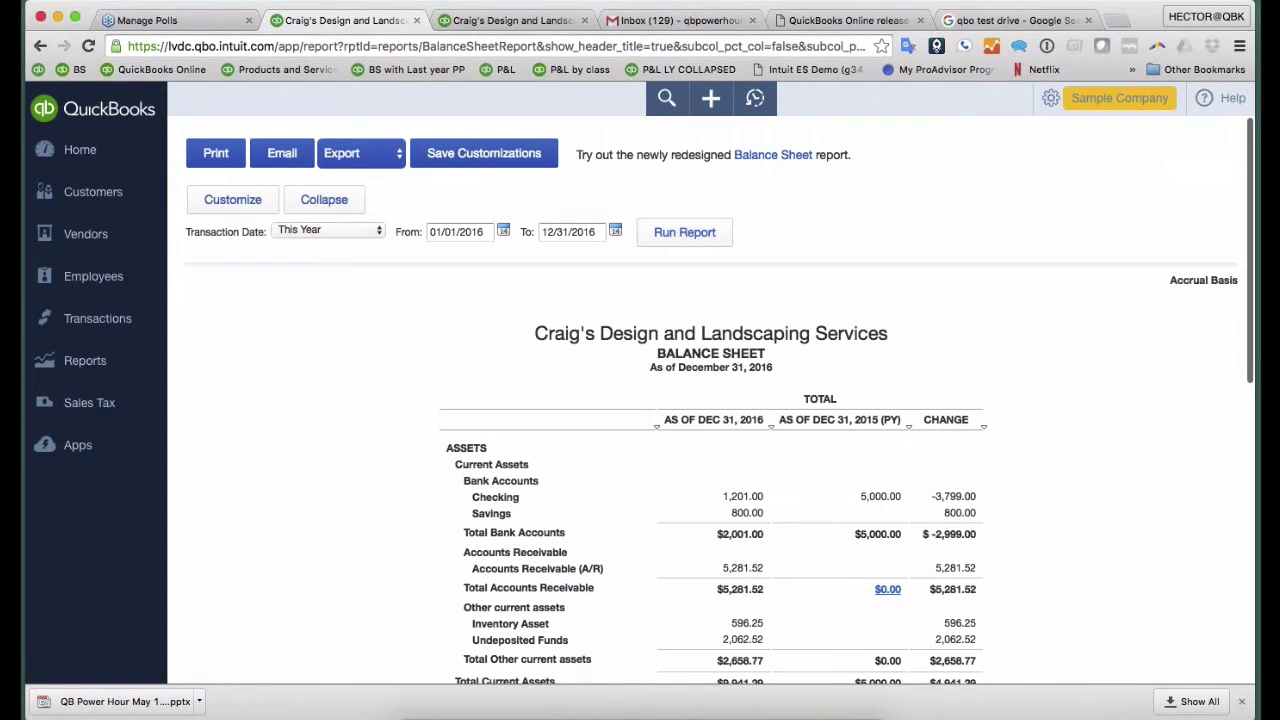
# - Name the customized report 'Balance Sheet w/ Last year $ Comp'
pyautogui.click(477, 160)
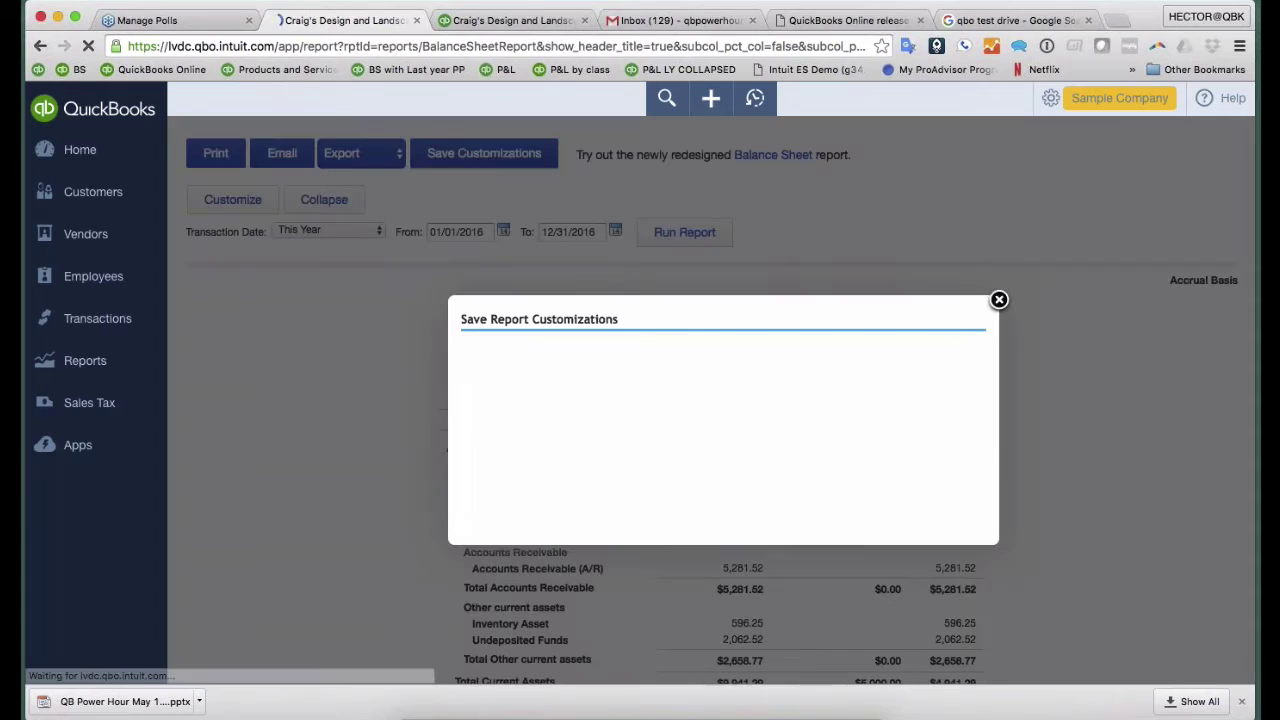
pyautogui.click(644, 361)
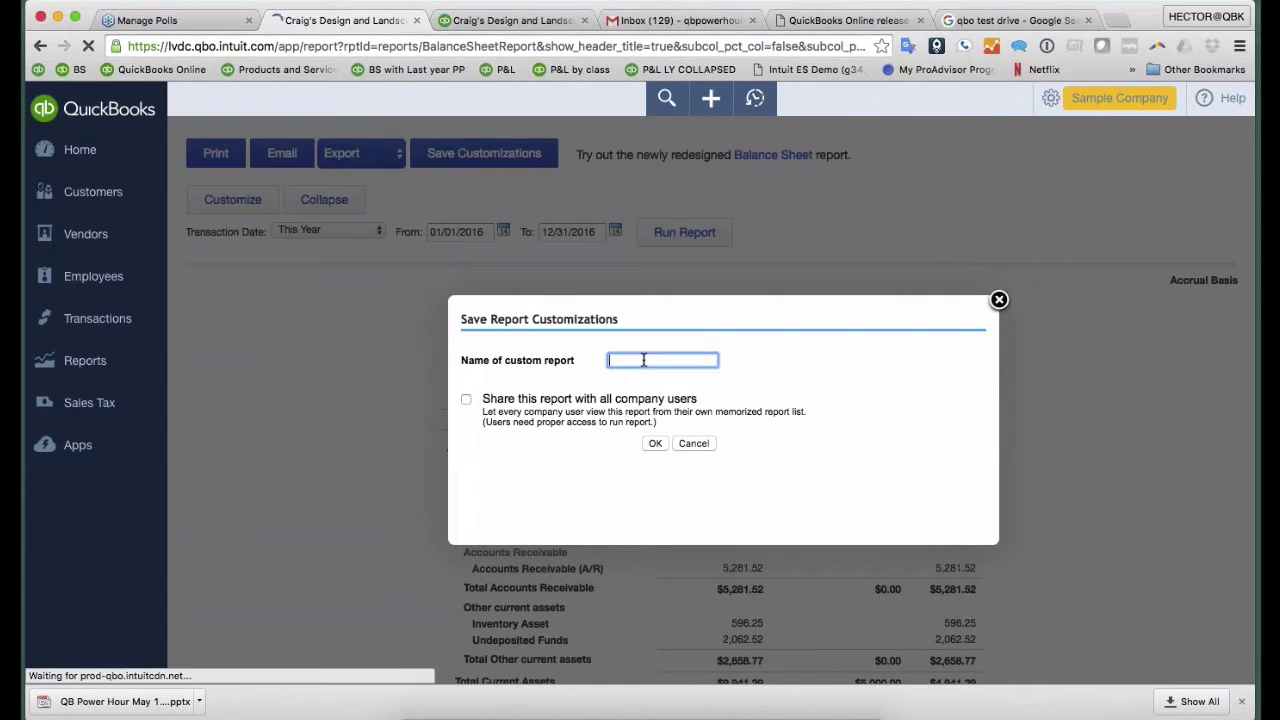
pyautogui.write('w')
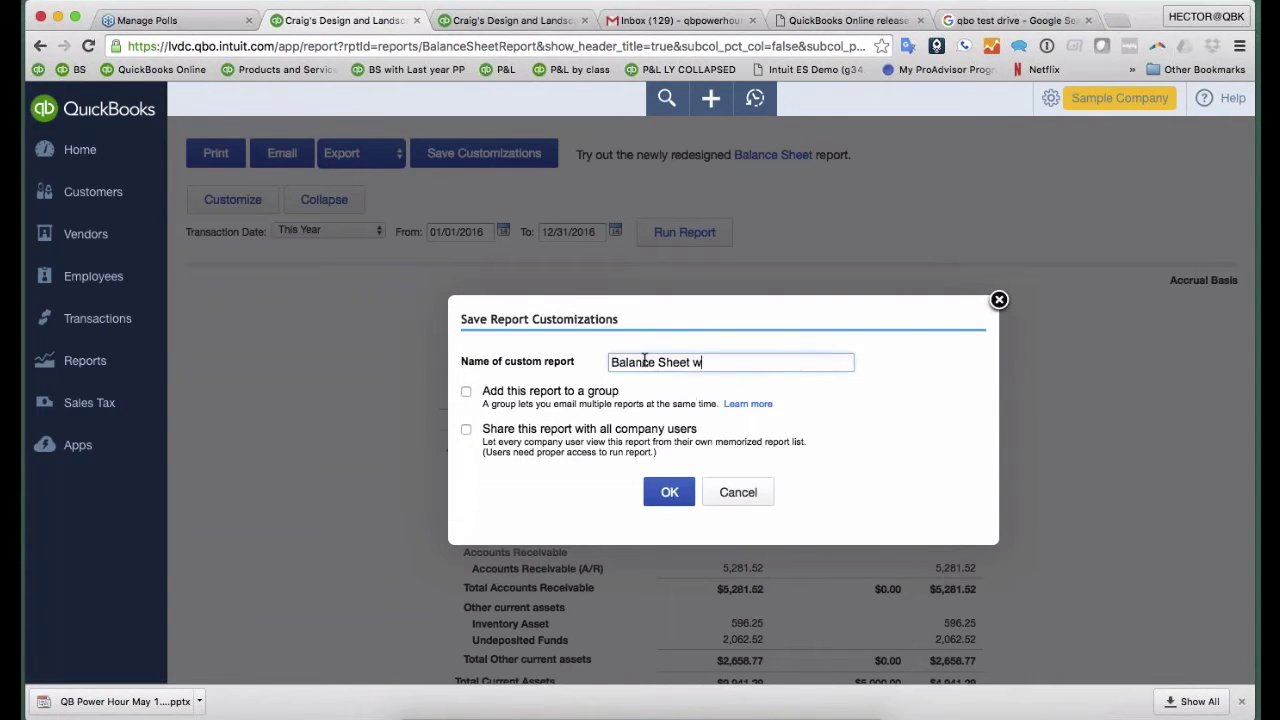
pyautogui.write('/ Last year $ Comp')
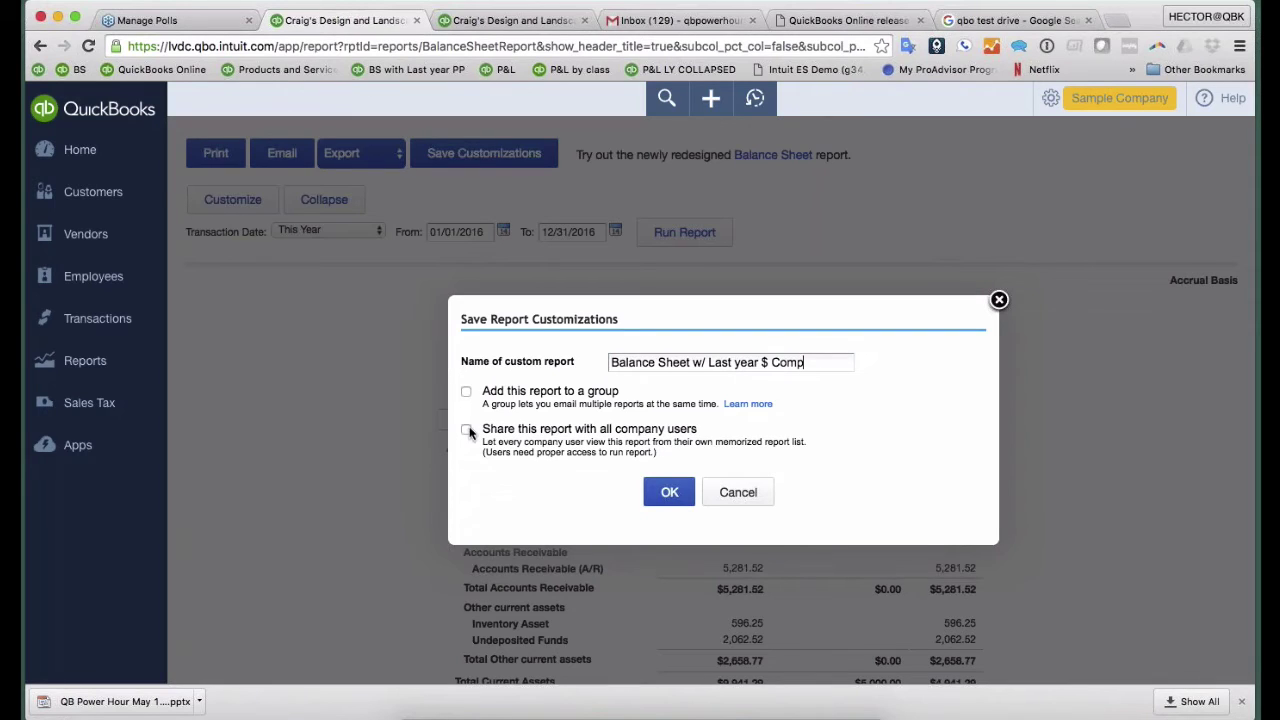
# - Add it to a new Monthly report group, share it company-wide, and save it
pyautogui.click(466, 391)
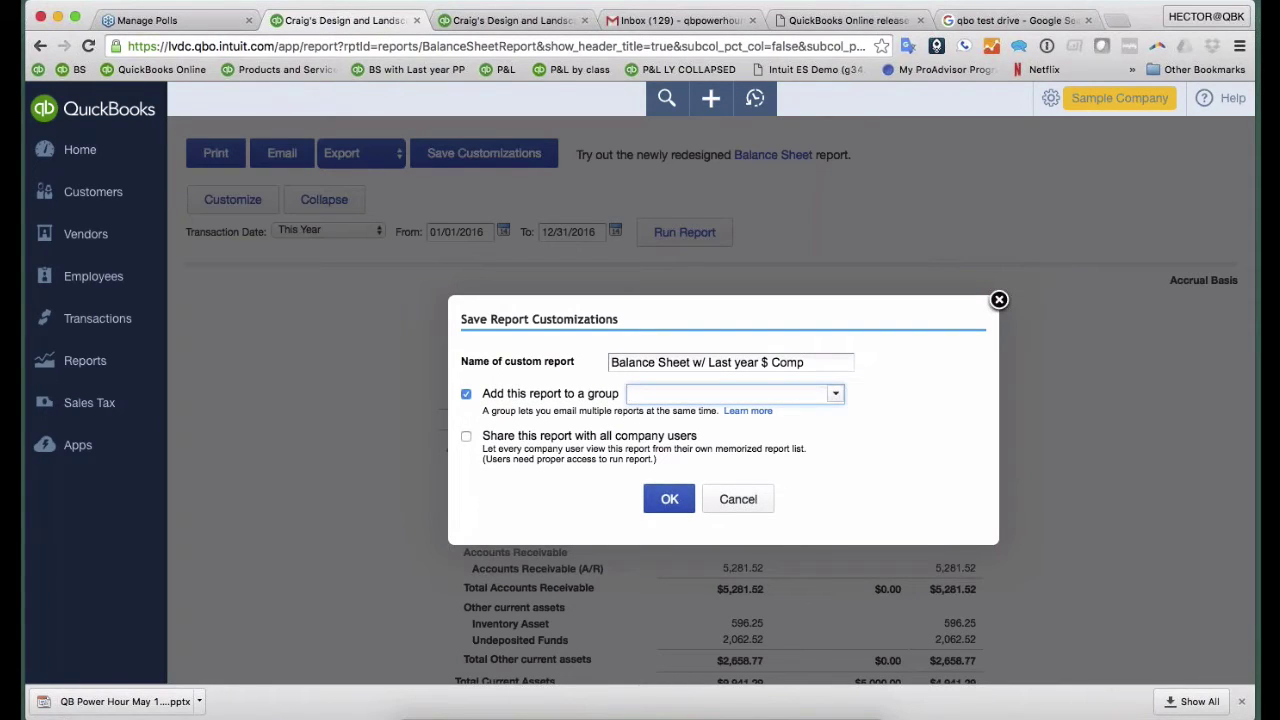
pyautogui.click(835, 393)
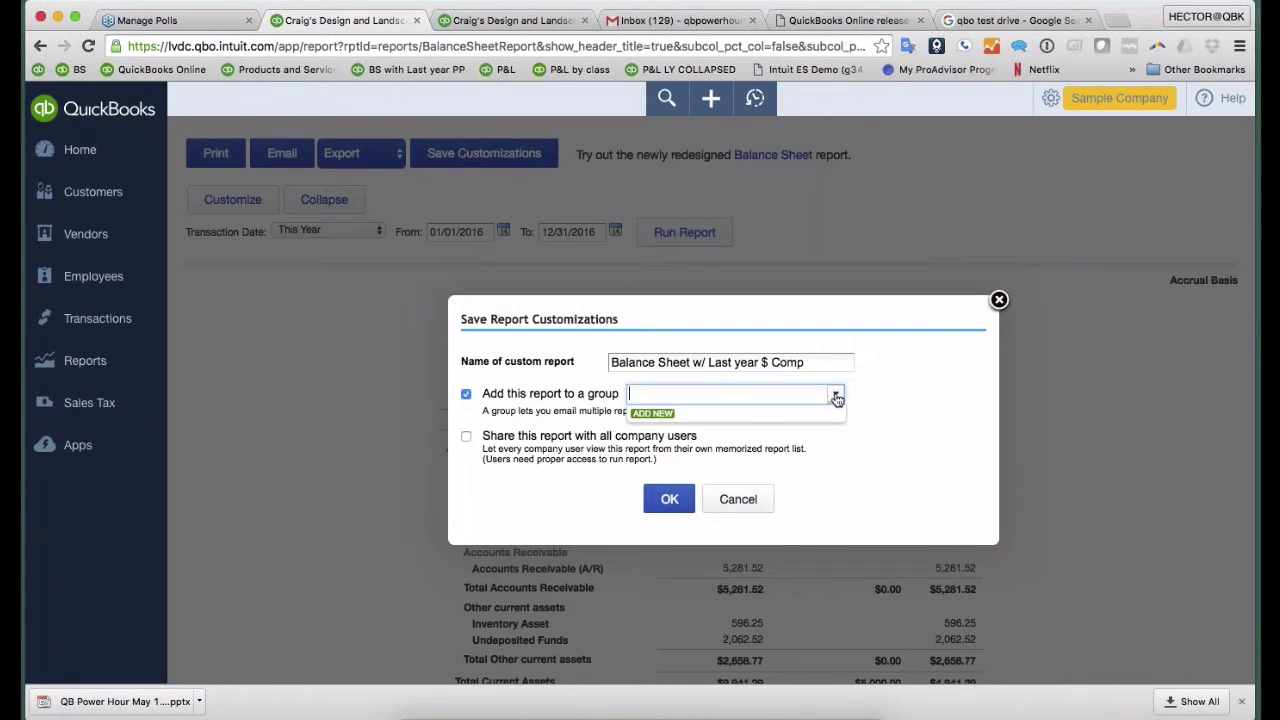
pyautogui.click(652, 413)
pyautogui.write('Meeting')
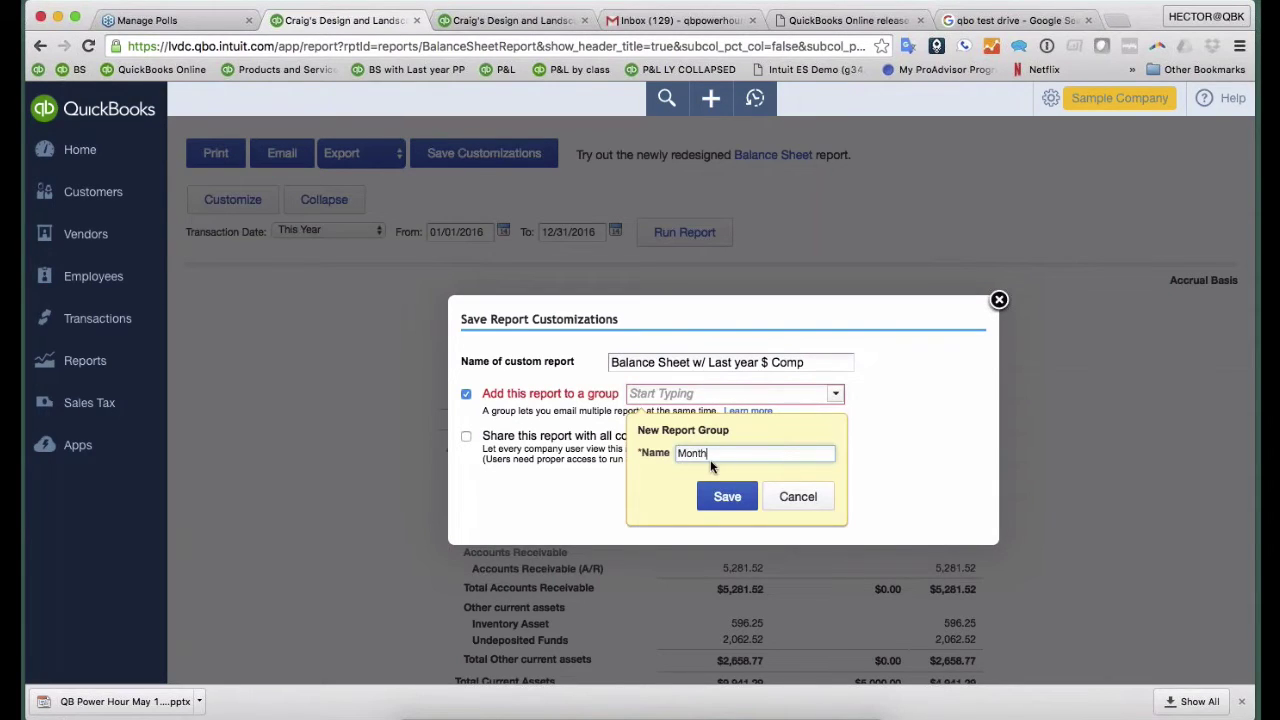
pyautogui.click(727, 496)
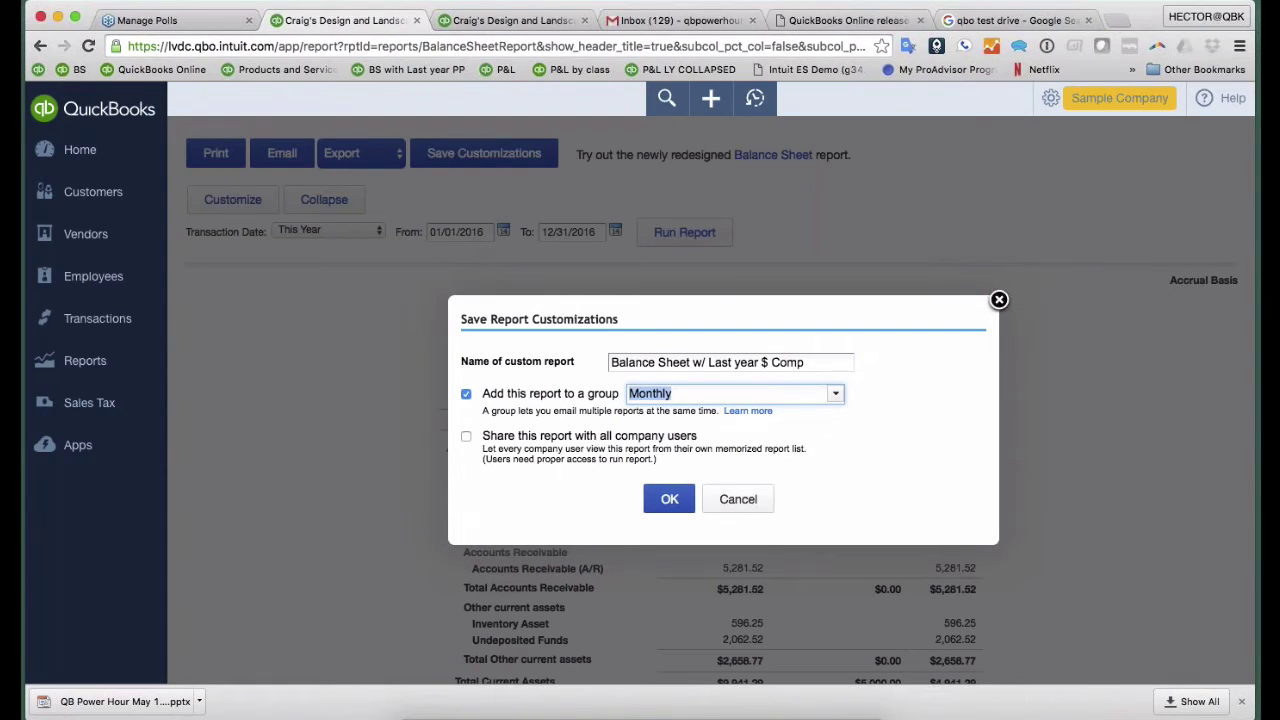
pyautogui.click(467, 437)
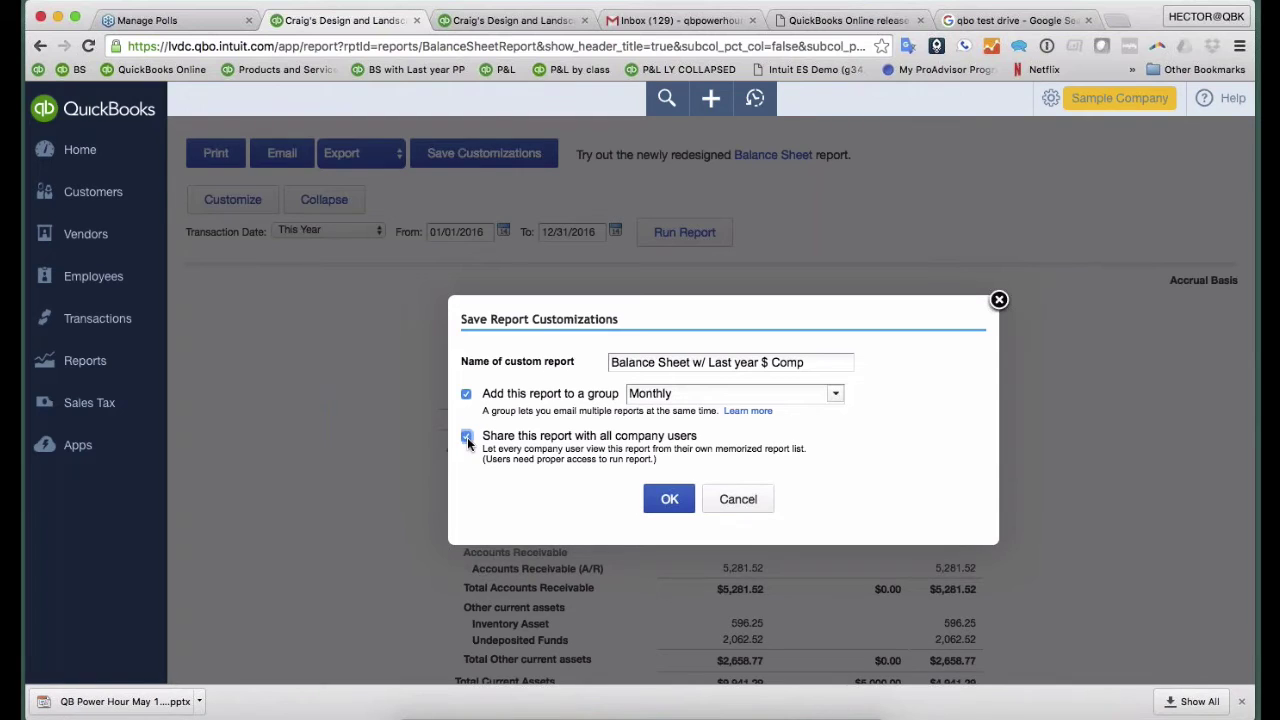
pyautogui.click(666, 499)
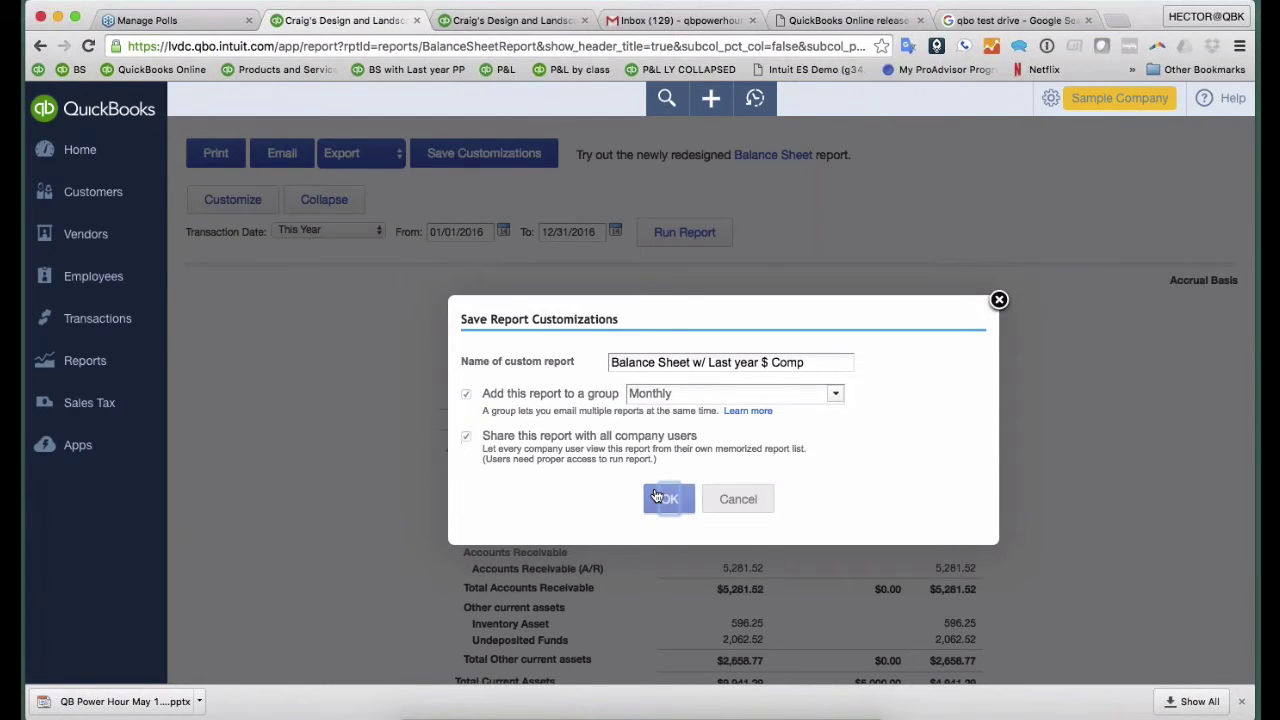
pyautogui.scroll(-5, 710, 400)
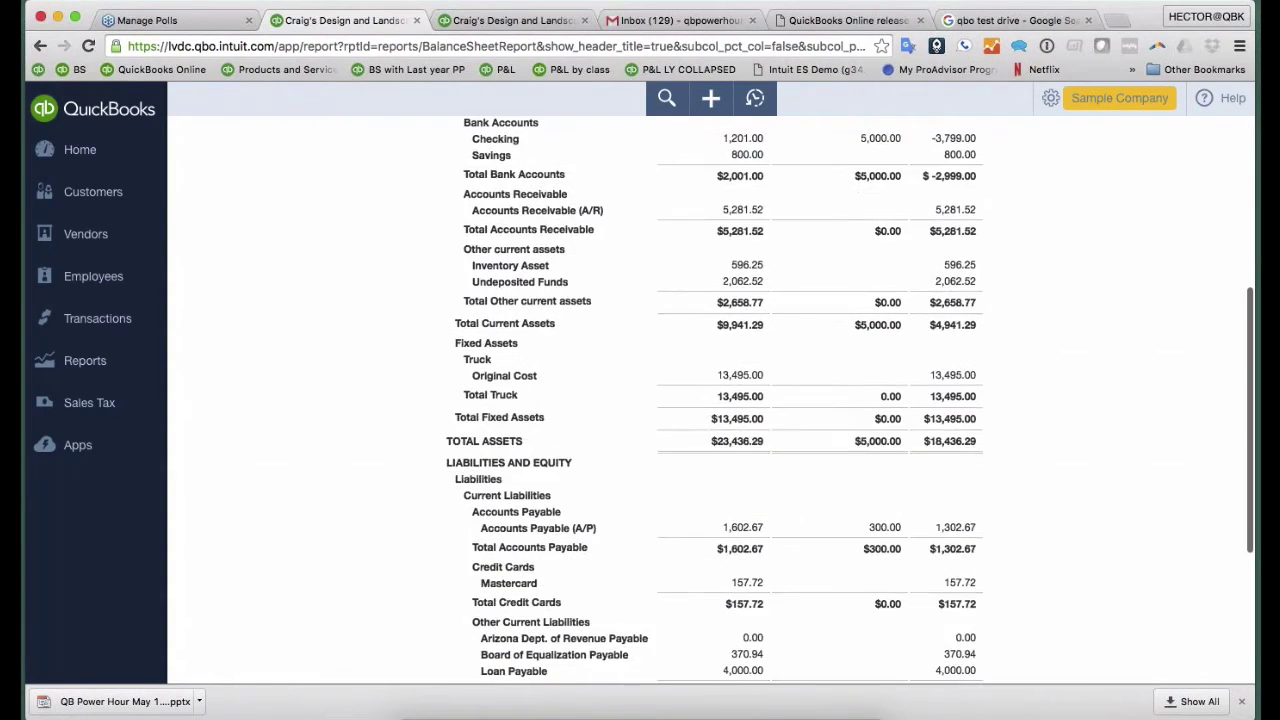
pyautogui.scroll(3, 710, 400)
pyautogui.scroll(3, 580, 375)
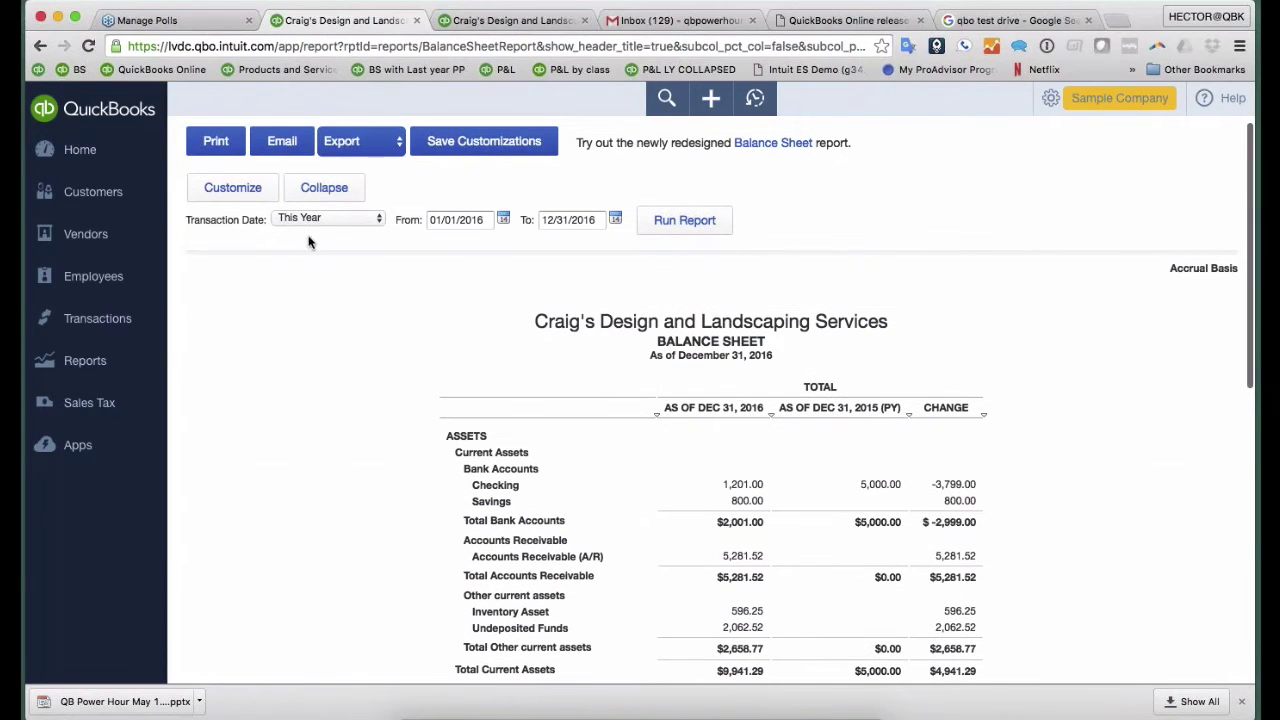
# - Open the Profit and Loss report collapsed and rerun it for This Year
pyautogui.click(120, 361)
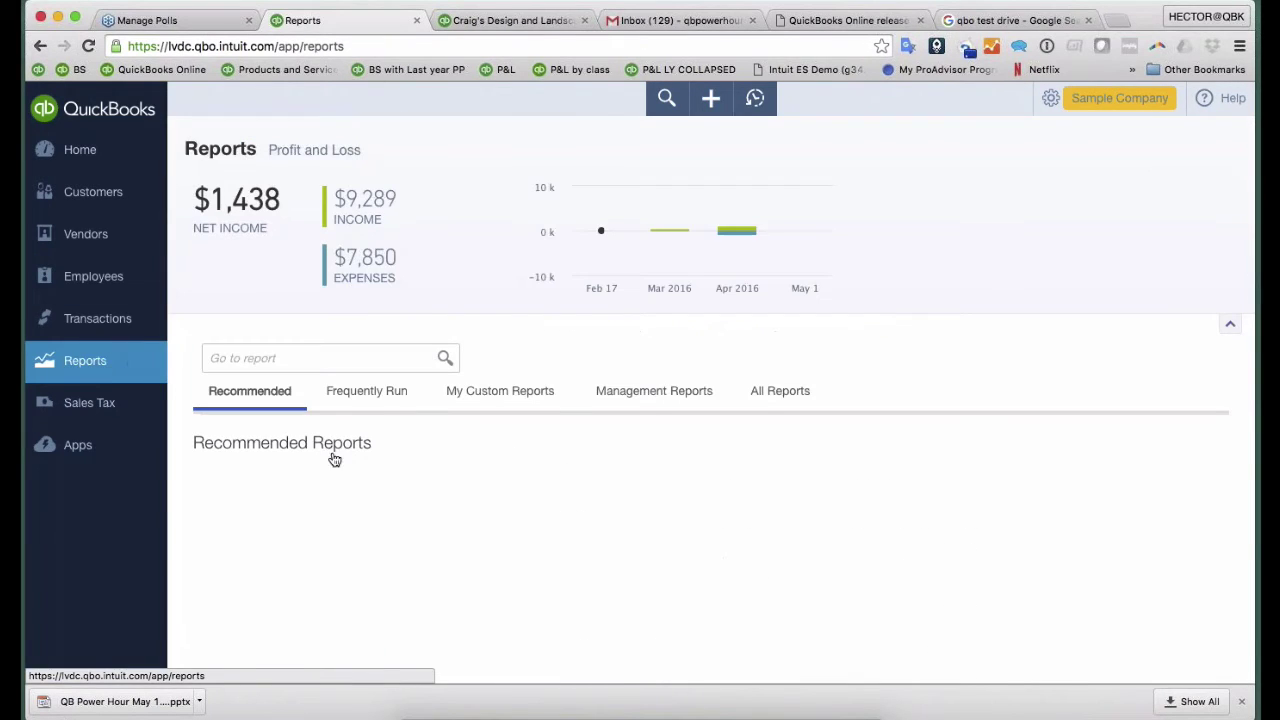
pyautogui.click(313, 559)
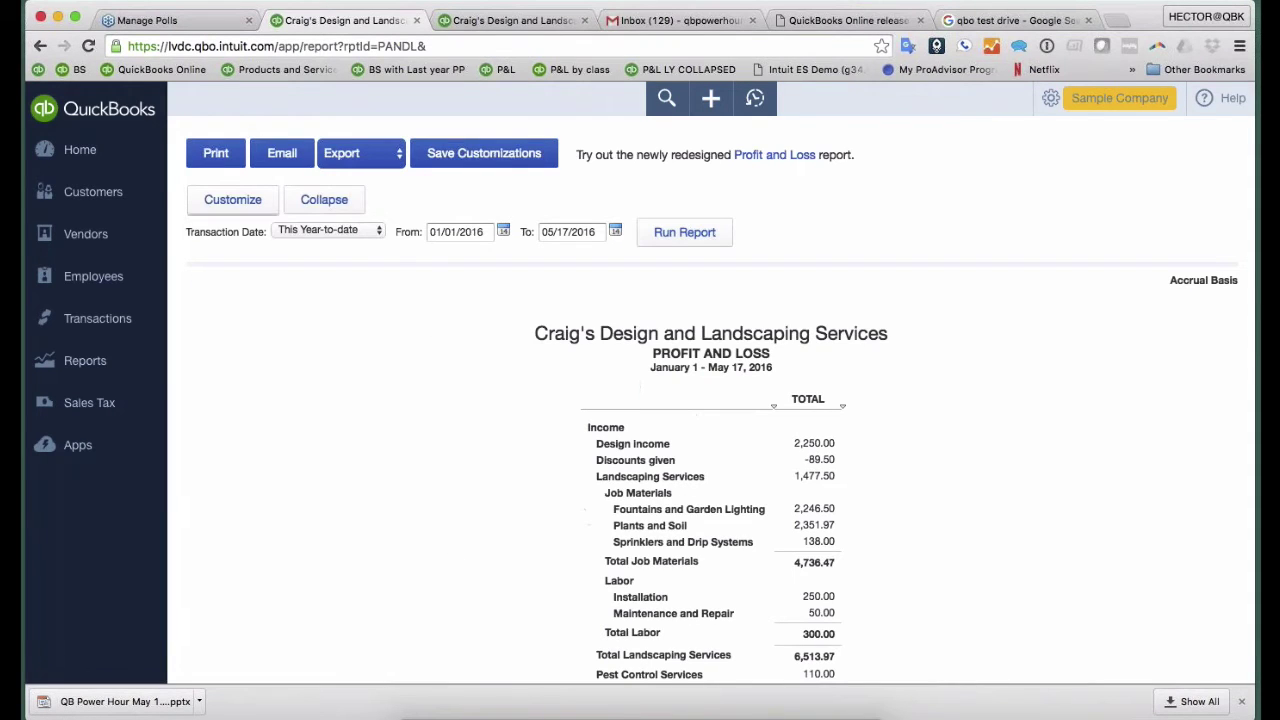
pyautogui.click(318, 203)
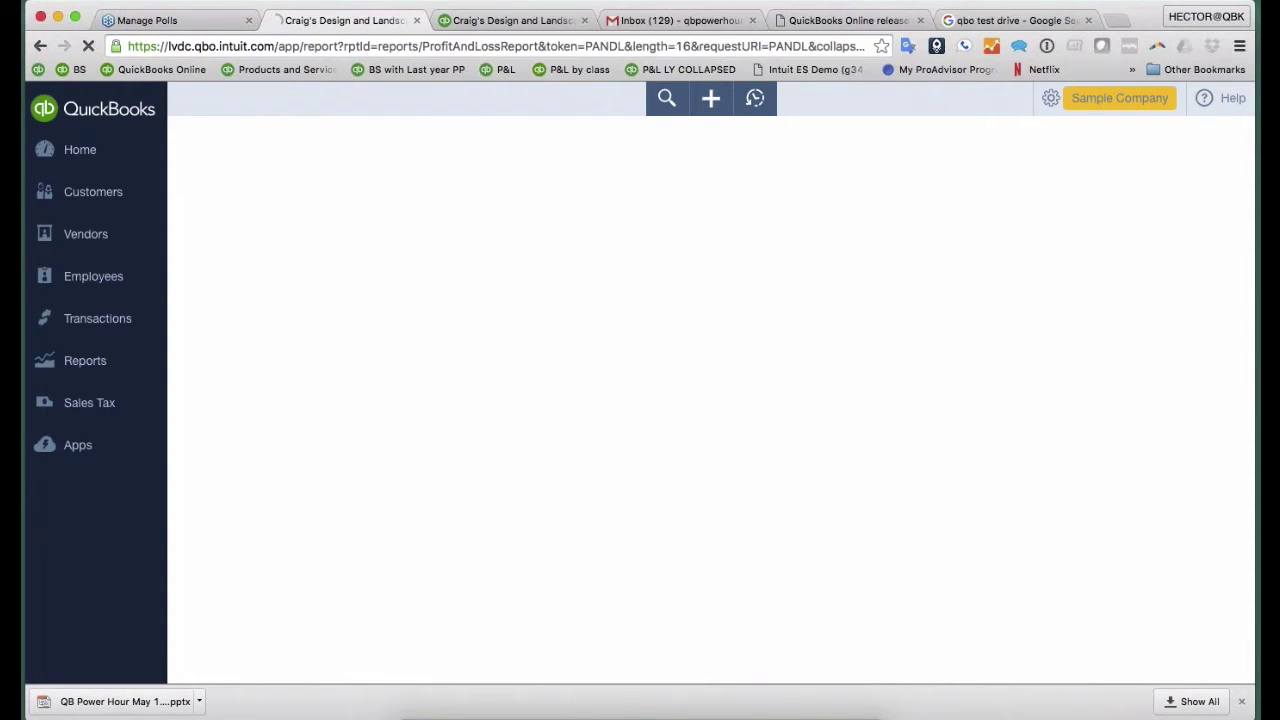
pyautogui.click(308, 231)
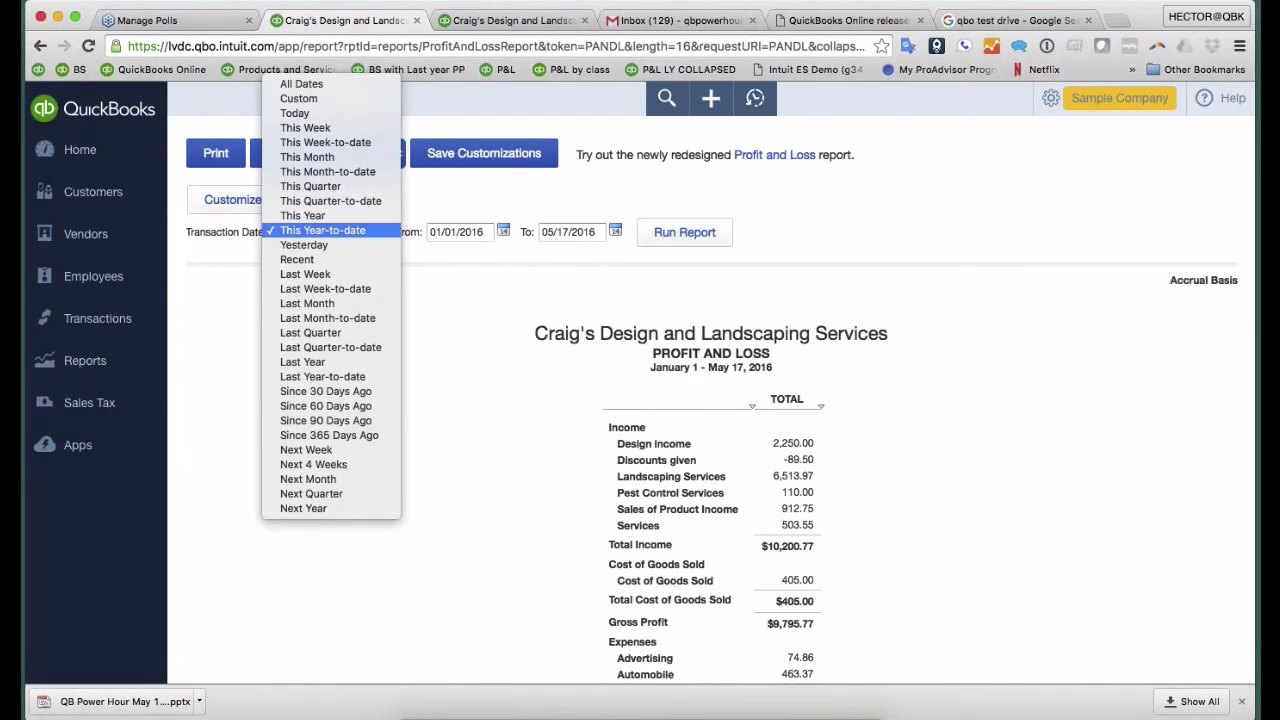
pyautogui.click(304, 220)
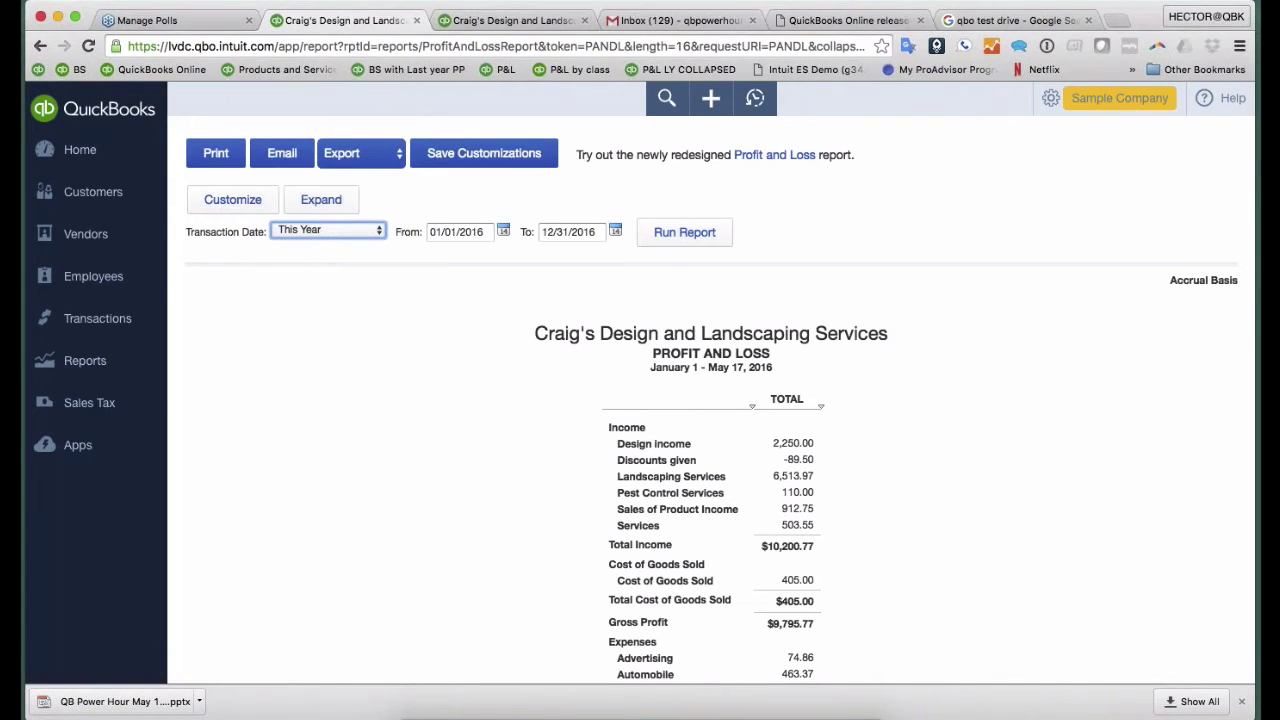
pyautogui.click(728, 236)
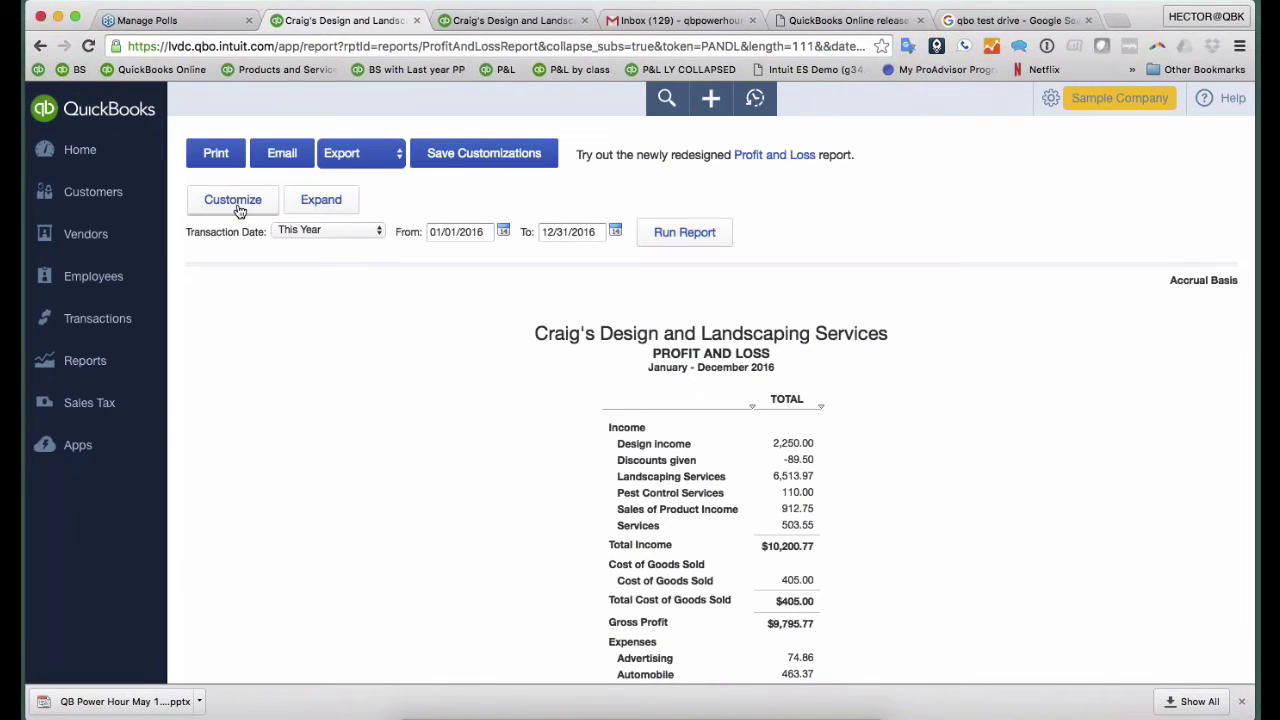
# - Sort the P&L by total descending and add Previous Year and % Change columns
pyautogui.click(233, 201)
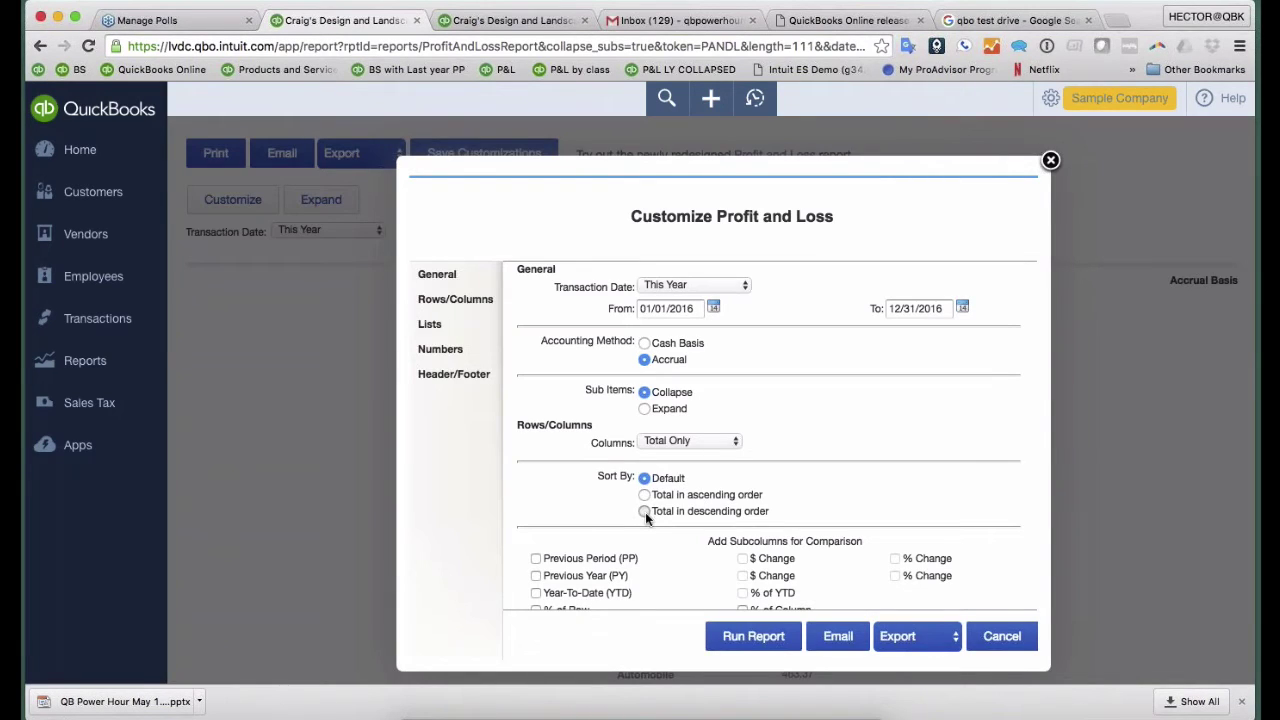
pyautogui.click(645, 512)
pyautogui.scroll(-1, 660, 452)
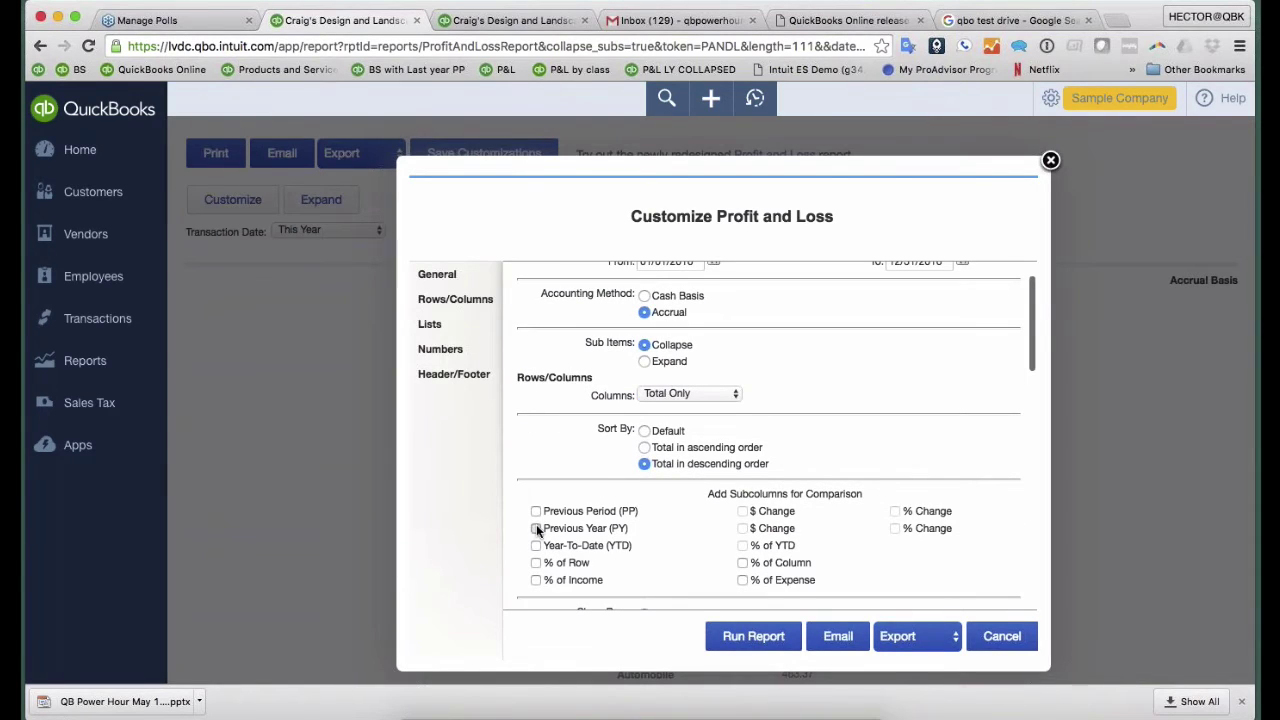
pyautogui.click(536, 526)
pyautogui.click(895, 528)
pyautogui.click(766, 638)
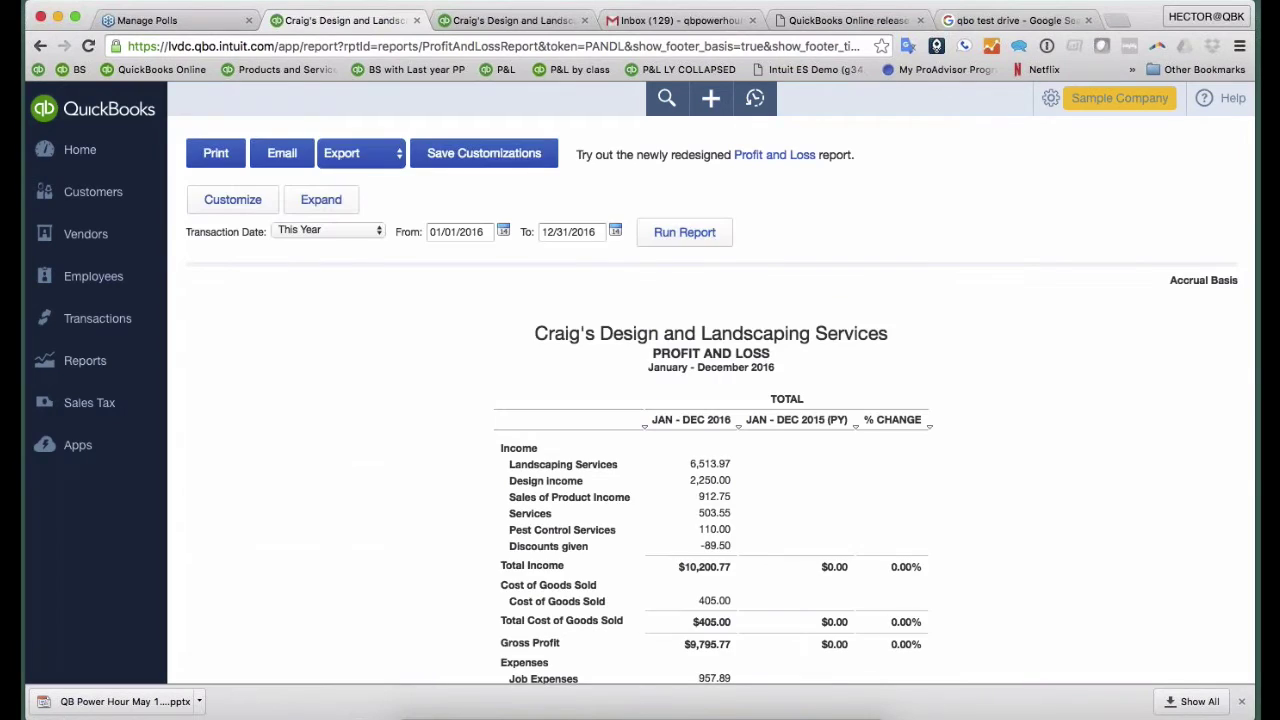
pyautogui.scroll(-4, 710, 400)
pyautogui.scroll(-3, 710, 400)
pyautogui.scroll(6, 710, 400)
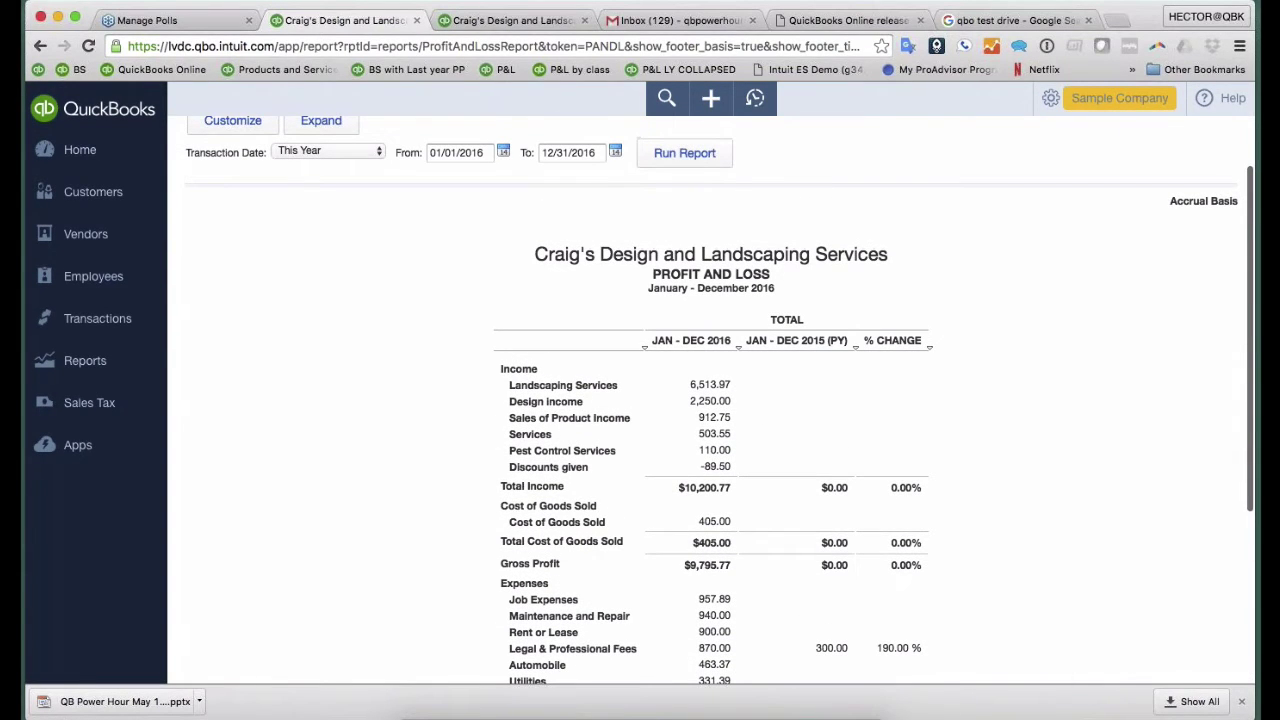
pyautogui.scroll(2, 460, 317)
# - Save the report as 'Profit and Loss with PY % Change' in the Monthly group, shared company-wide
pyautogui.click(484, 153)
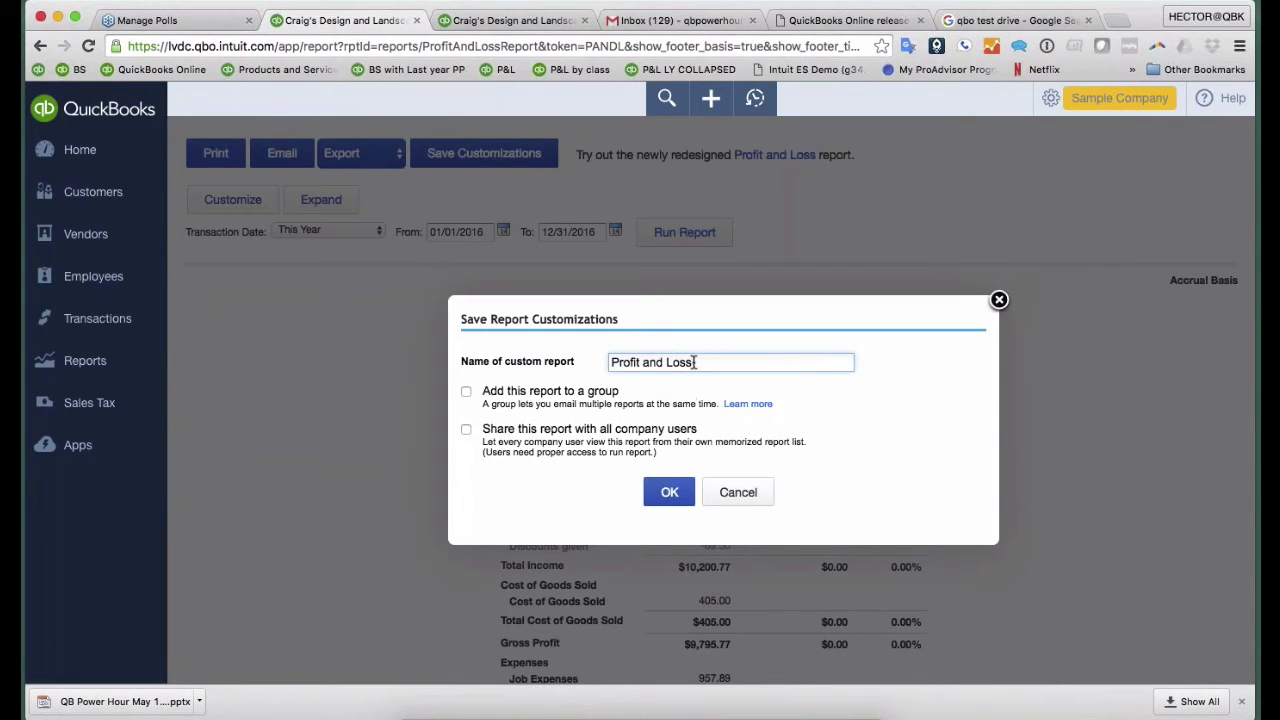
pyautogui.write('with PY % Change')
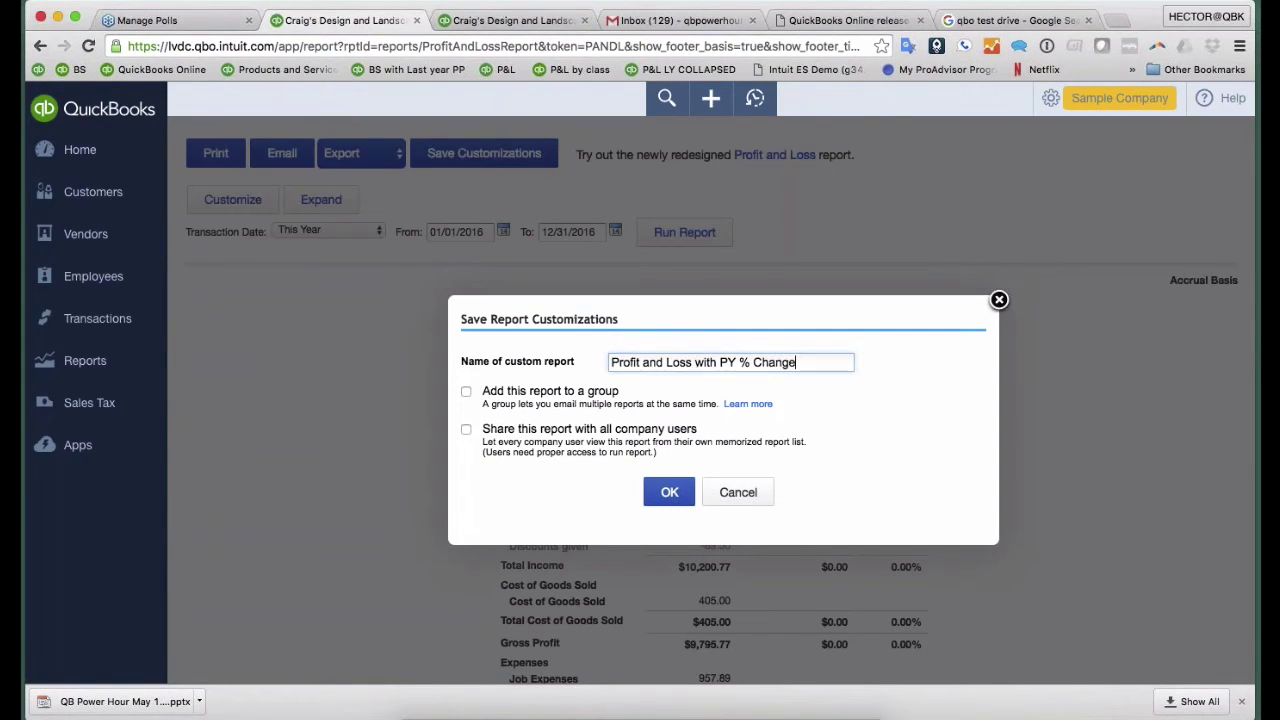
pyautogui.click(465, 393)
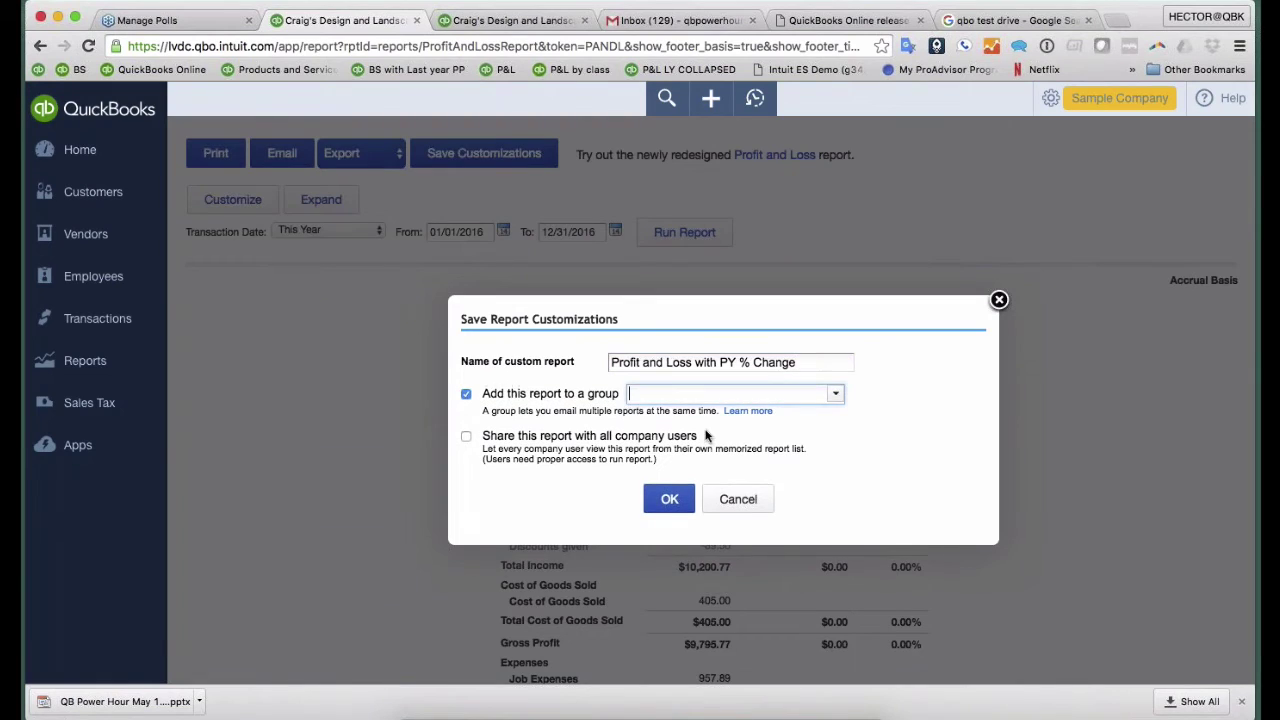
pyautogui.click(835, 394)
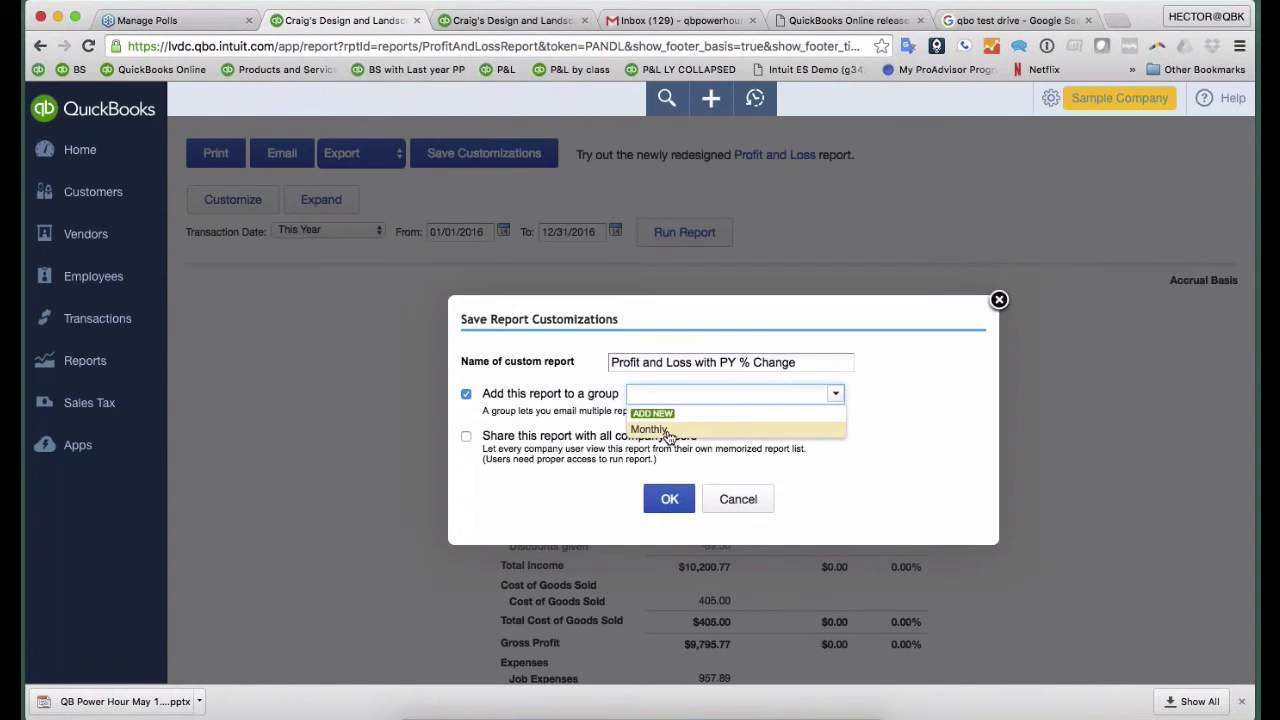
pyautogui.click(666, 430)
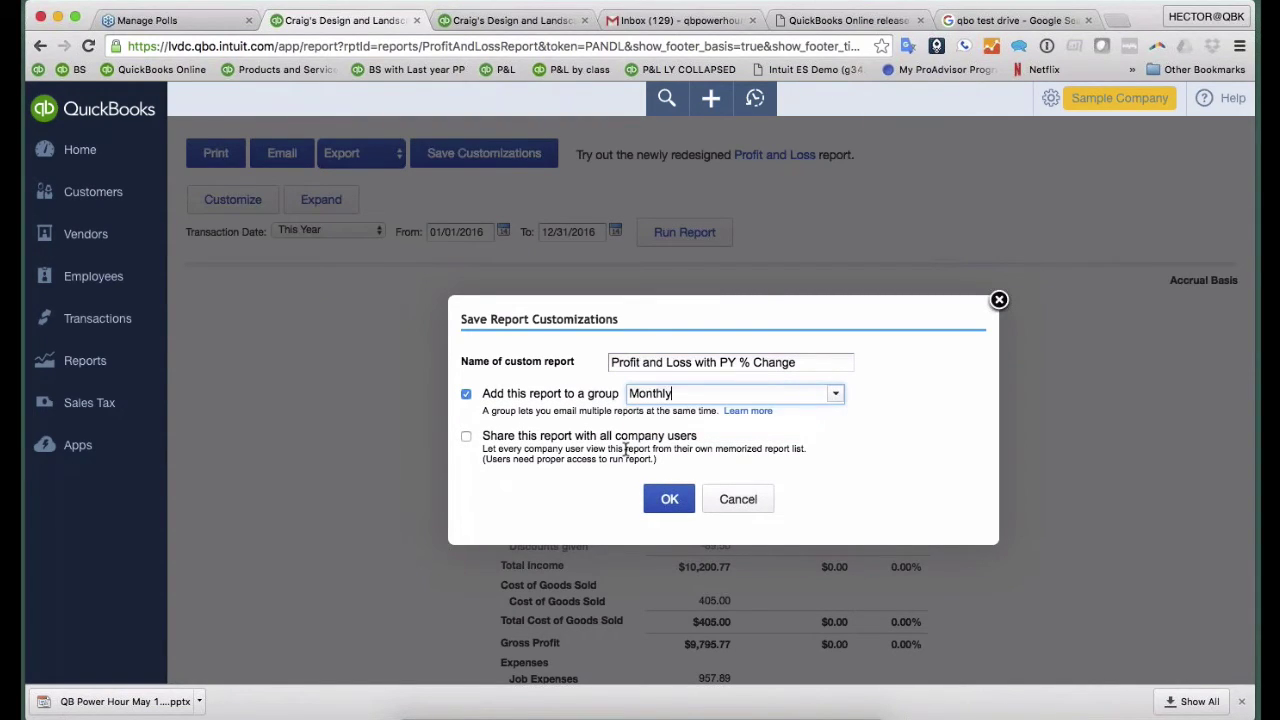
pyautogui.click(467, 437)
pyautogui.click(684, 508)
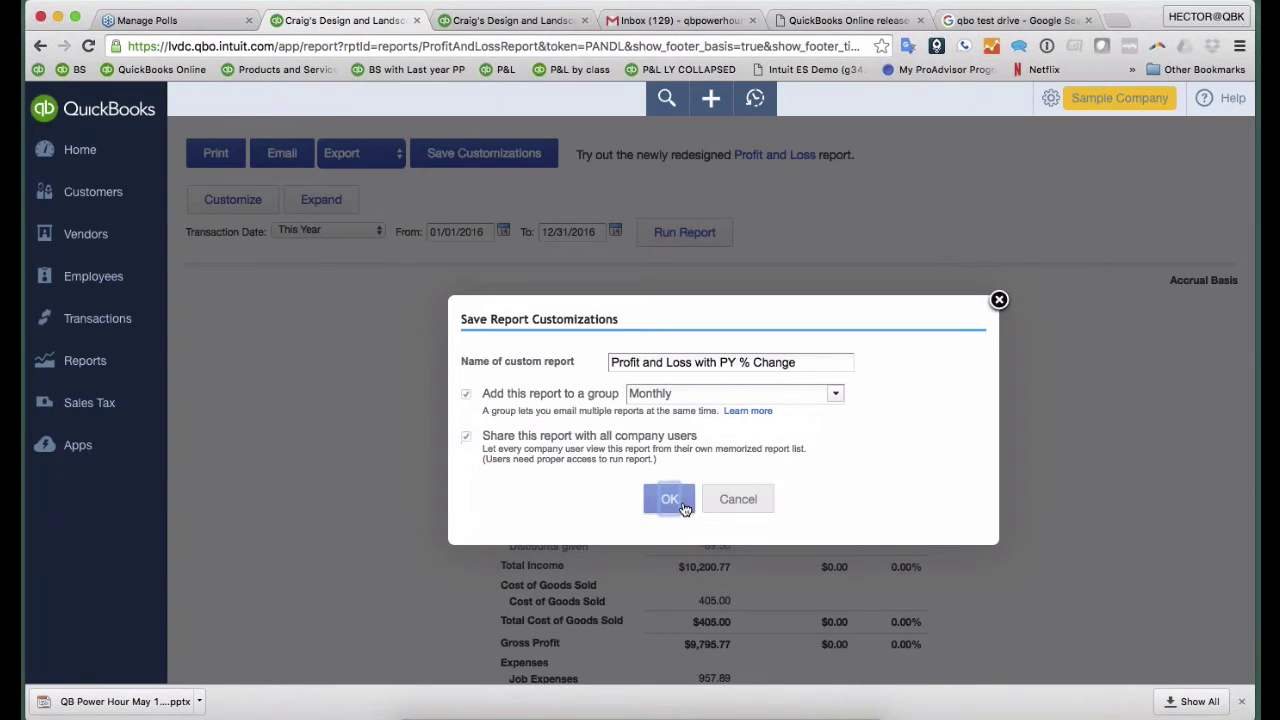
# - Open Reconcile from the gear menu's Tools list to reach the Checking account reconciliation
pyautogui.scroll(-5, 684, 508)
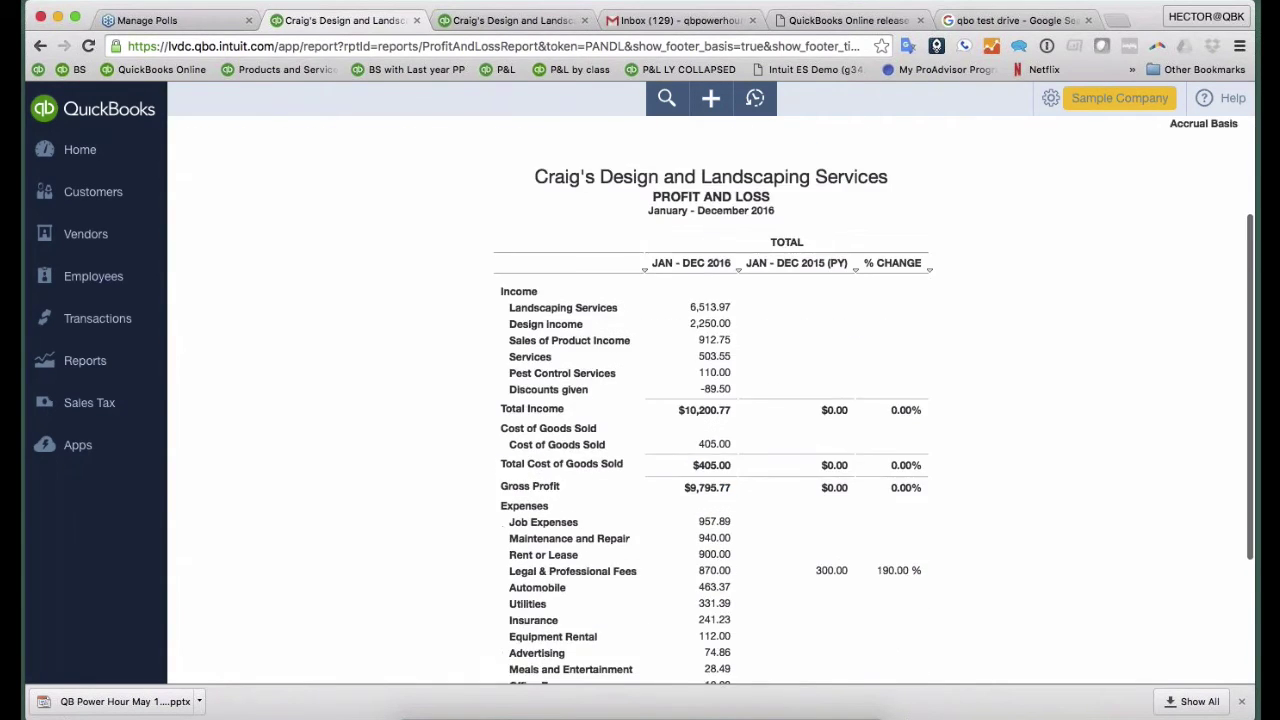
pyautogui.scroll(3, 710, 400)
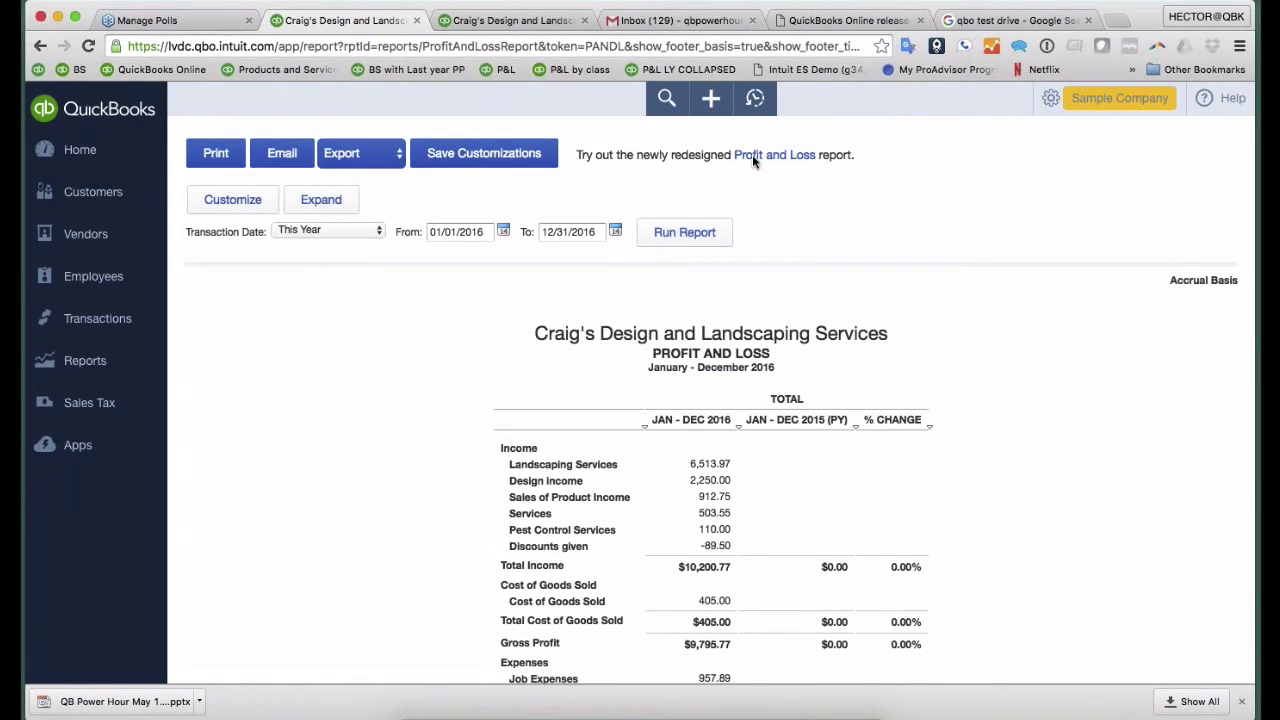
pyautogui.click(1050, 98)
pyautogui.click(955, 291)
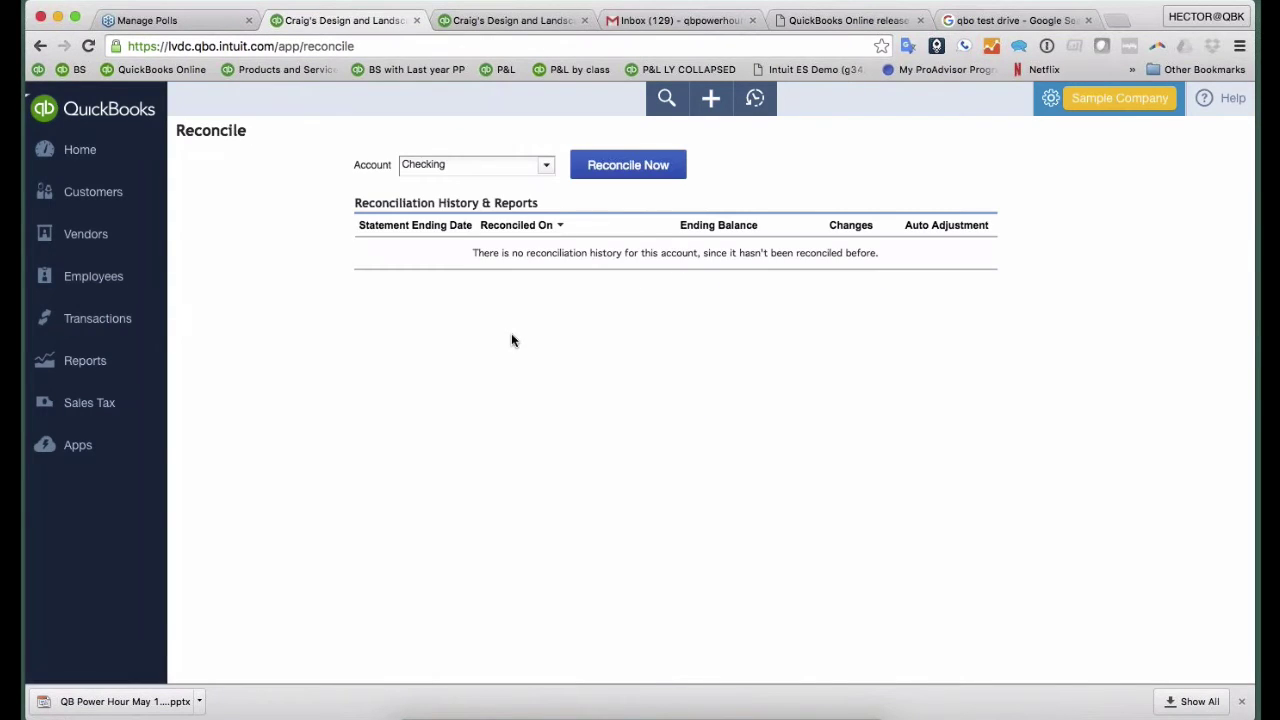
# - Start a Checking reconciliation with statement ending date 04/30/2016 and ending balance 4500
pyautogui.click(612, 165)
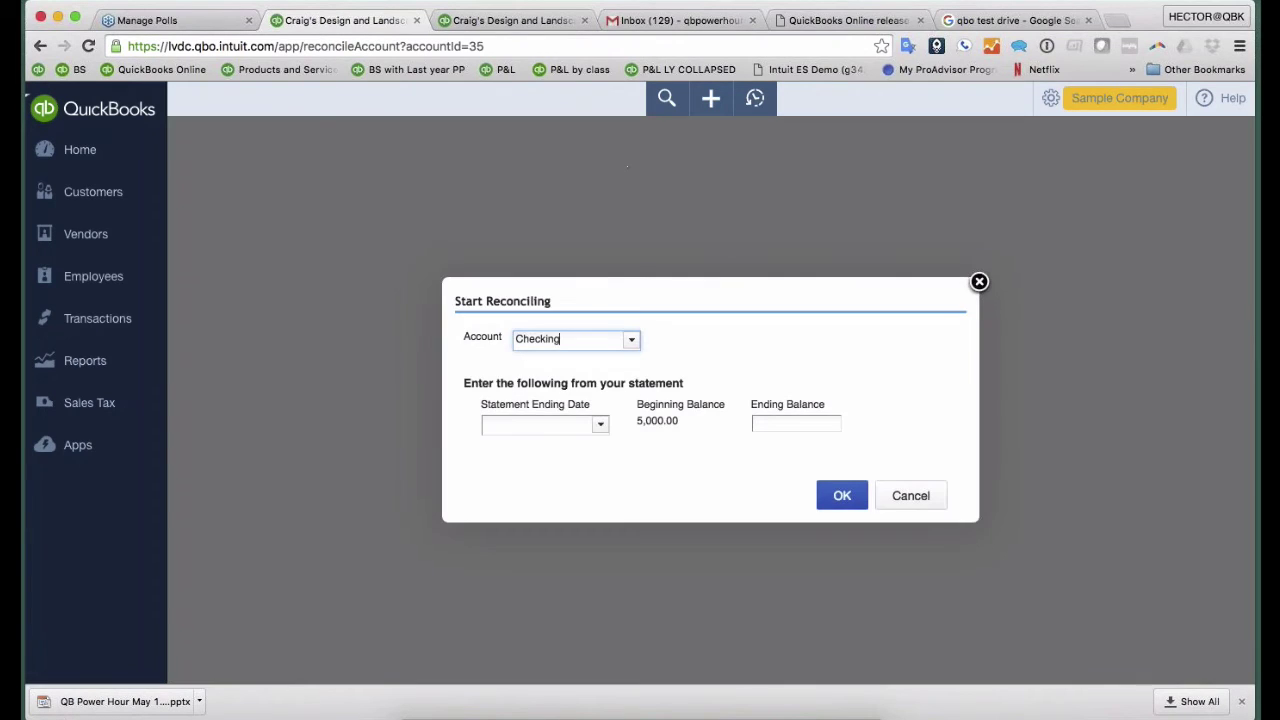
pyautogui.click(600, 424)
pyautogui.click(493, 452)
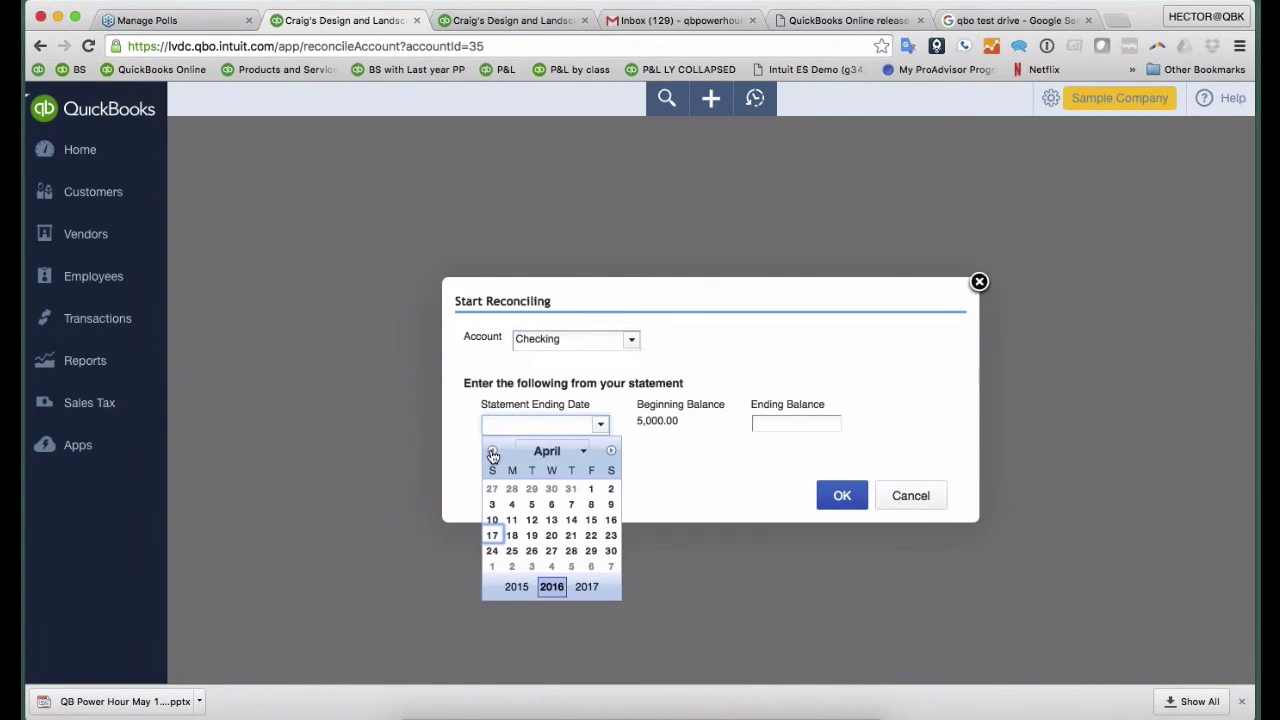
pyautogui.click(611, 551)
pyautogui.click(770, 422)
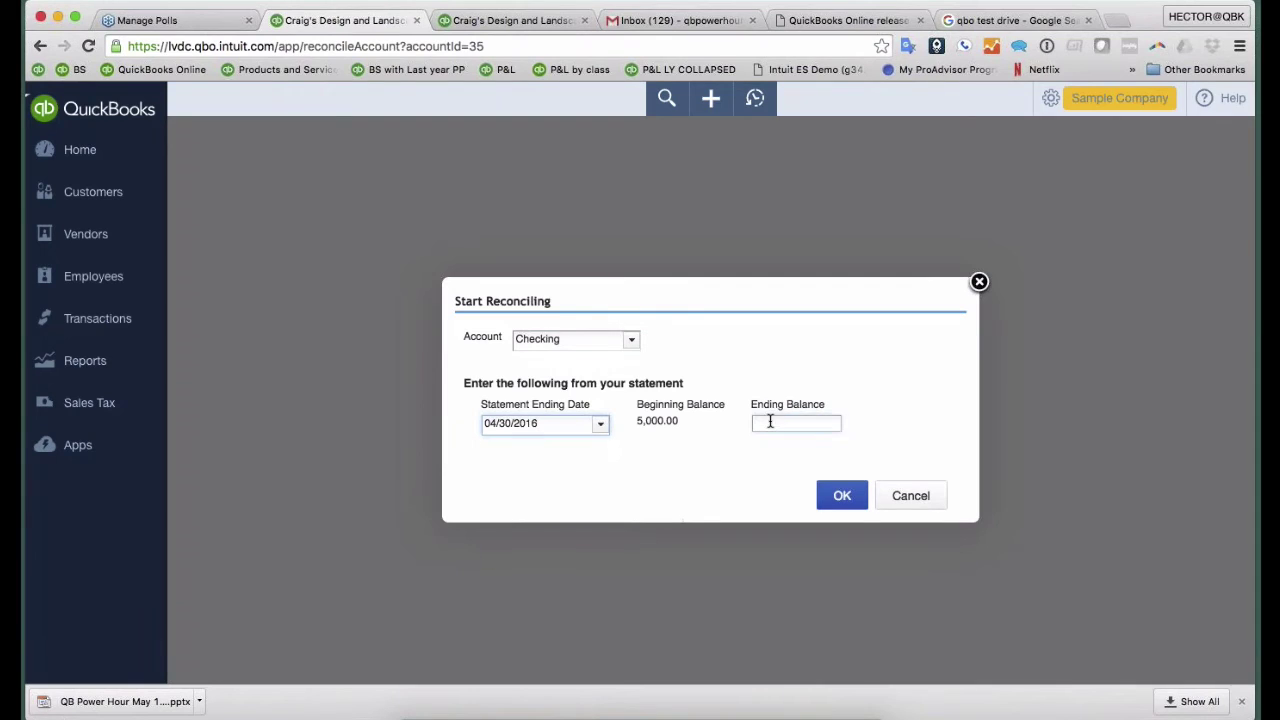
pyautogui.write('4500')
pyautogui.click(840, 495)
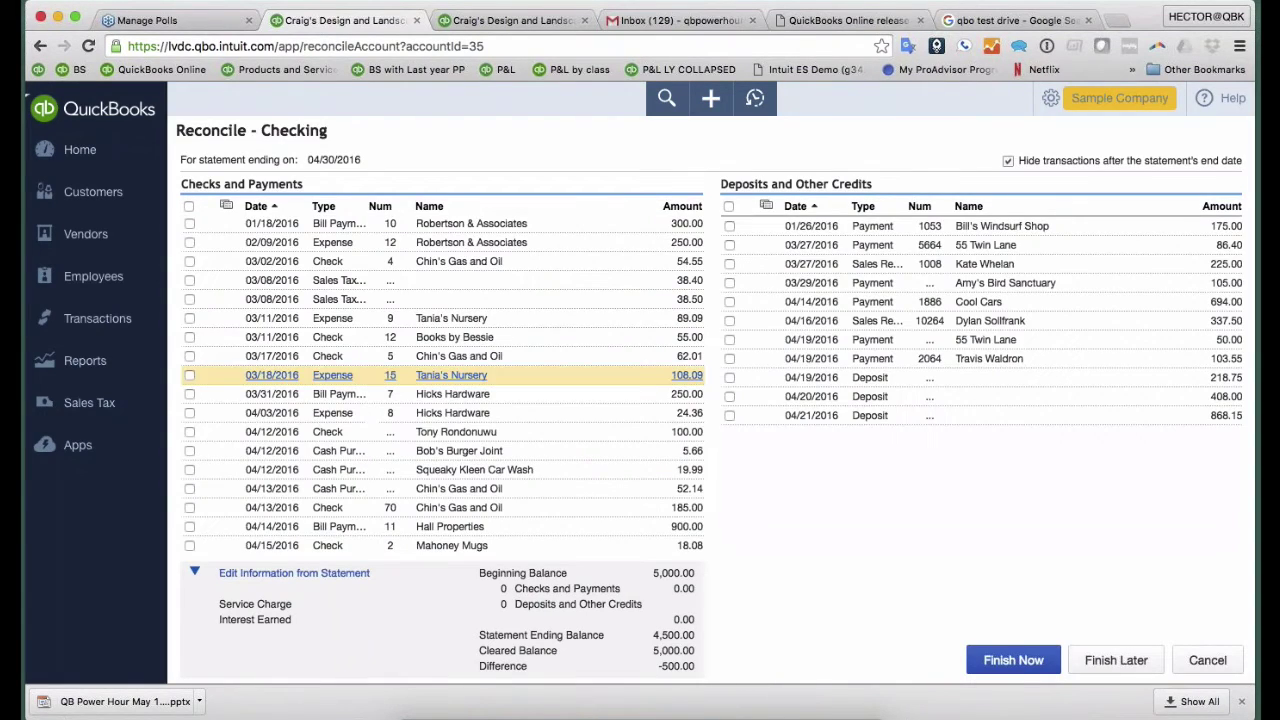
# - Clear all deposits and payments, finish, and record the 2,399.00 adjustment
pyautogui.click(728, 207)
pyautogui.click(189, 206)
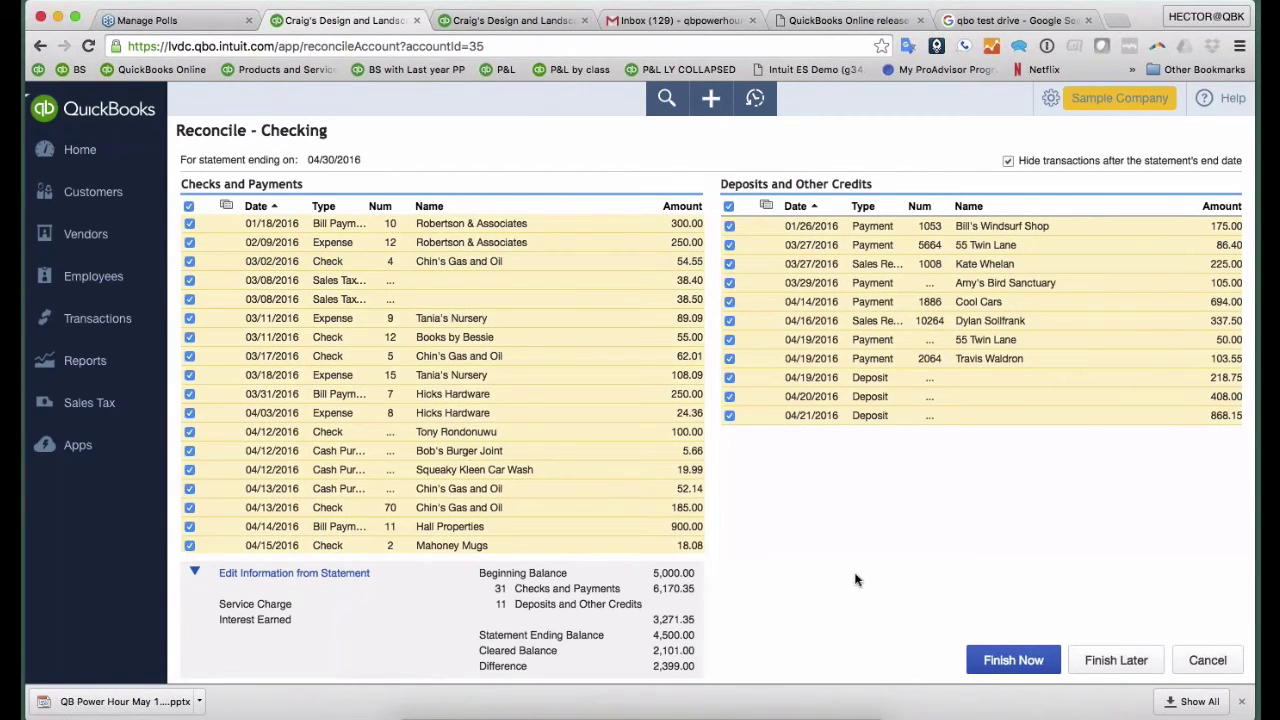
pyautogui.click(1020, 667)
pyautogui.click(762, 496)
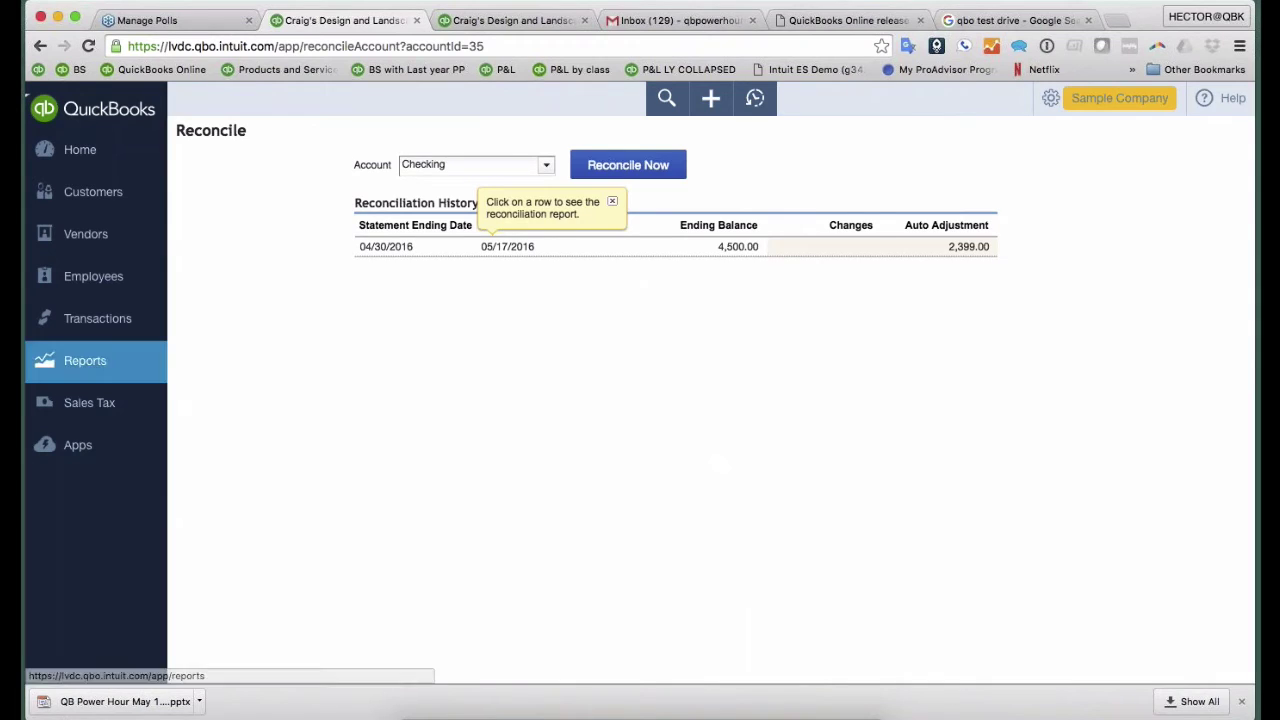
# - Drill into the -2,399.00 Reconciliation Discrepancies amount at the bottom of the Profit and Loss report
pyautogui.click(94, 362)
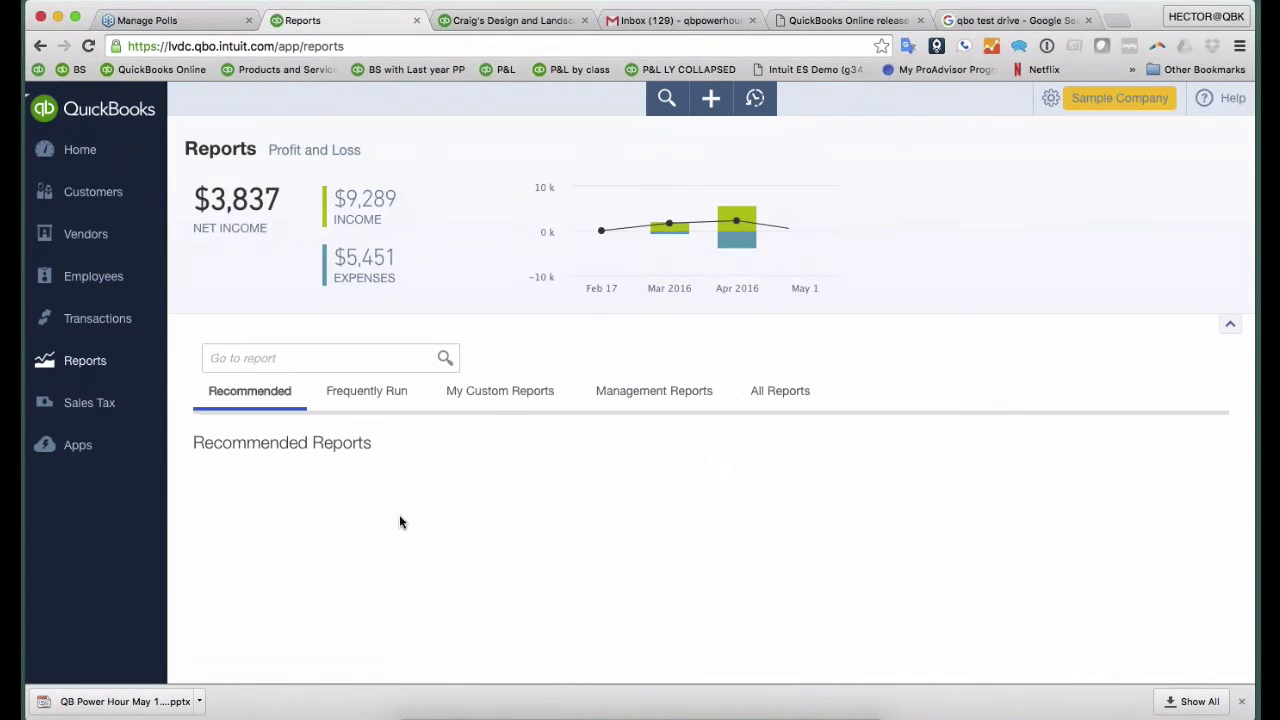
pyautogui.click(330, 564)
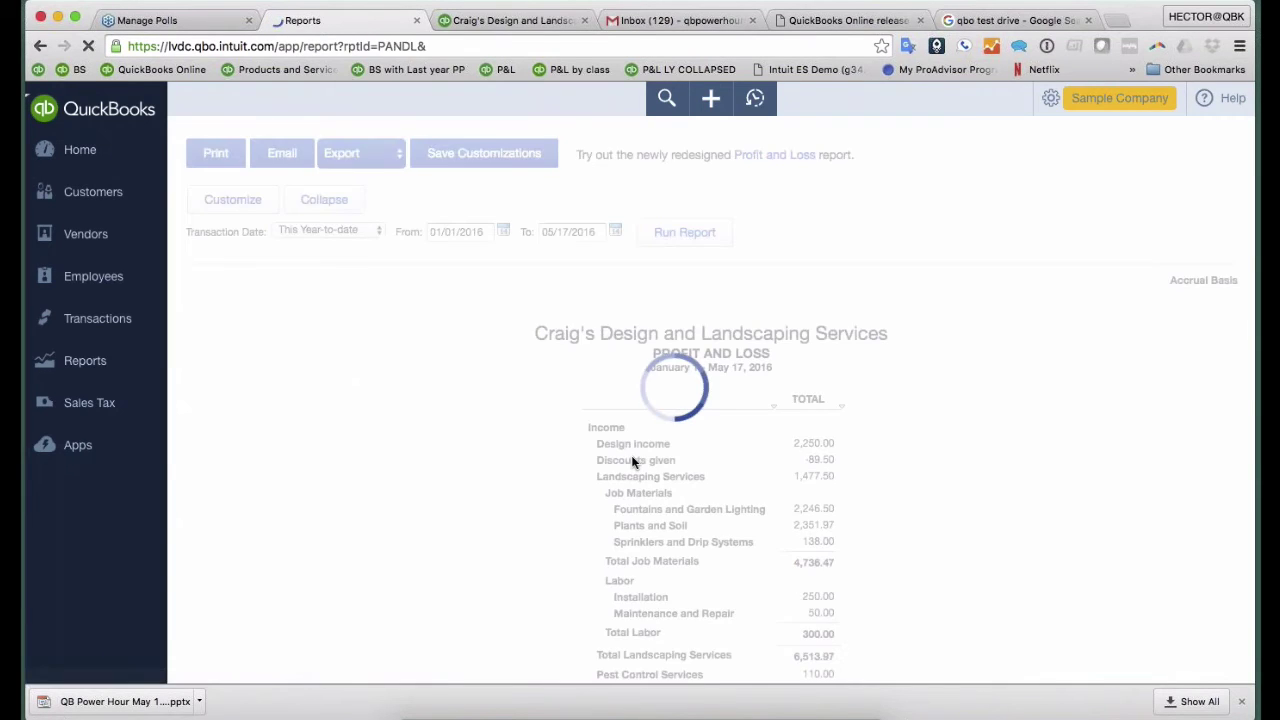
pyautogui.scroll(-15, 632, 461)
pyautogui.scroll(-2, 728, 520)
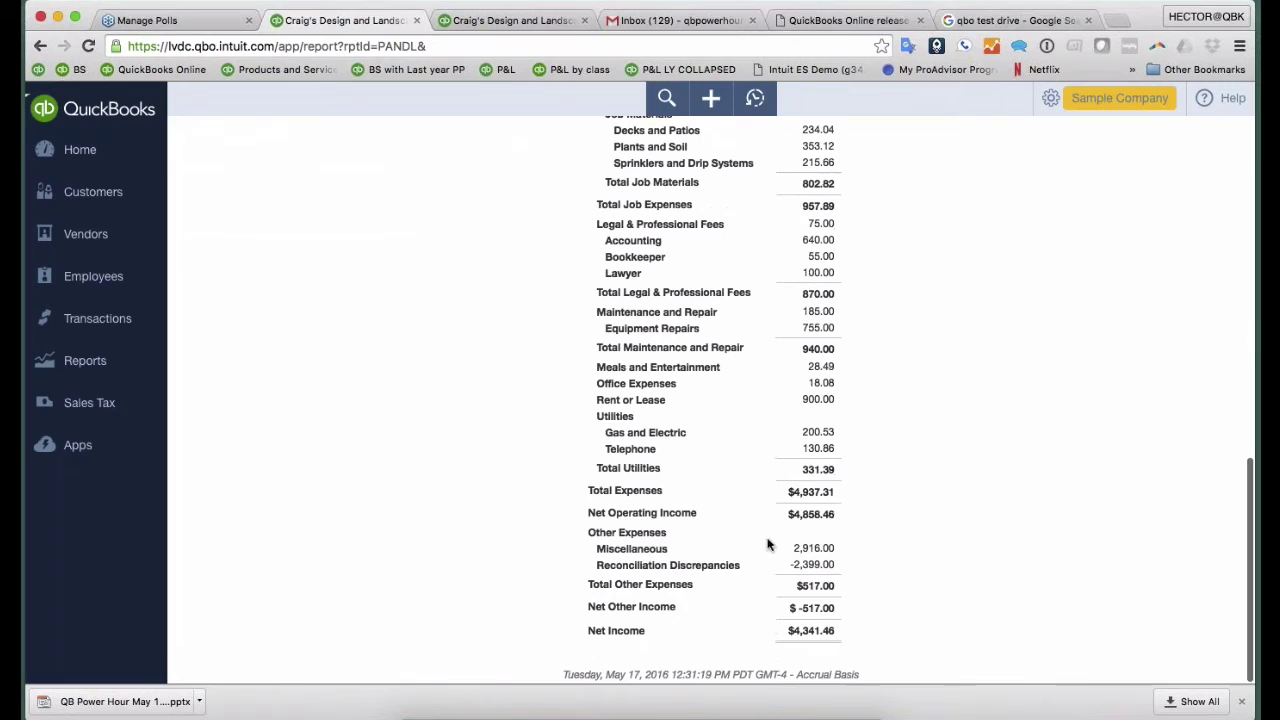
pyautogui.click(820, 566)
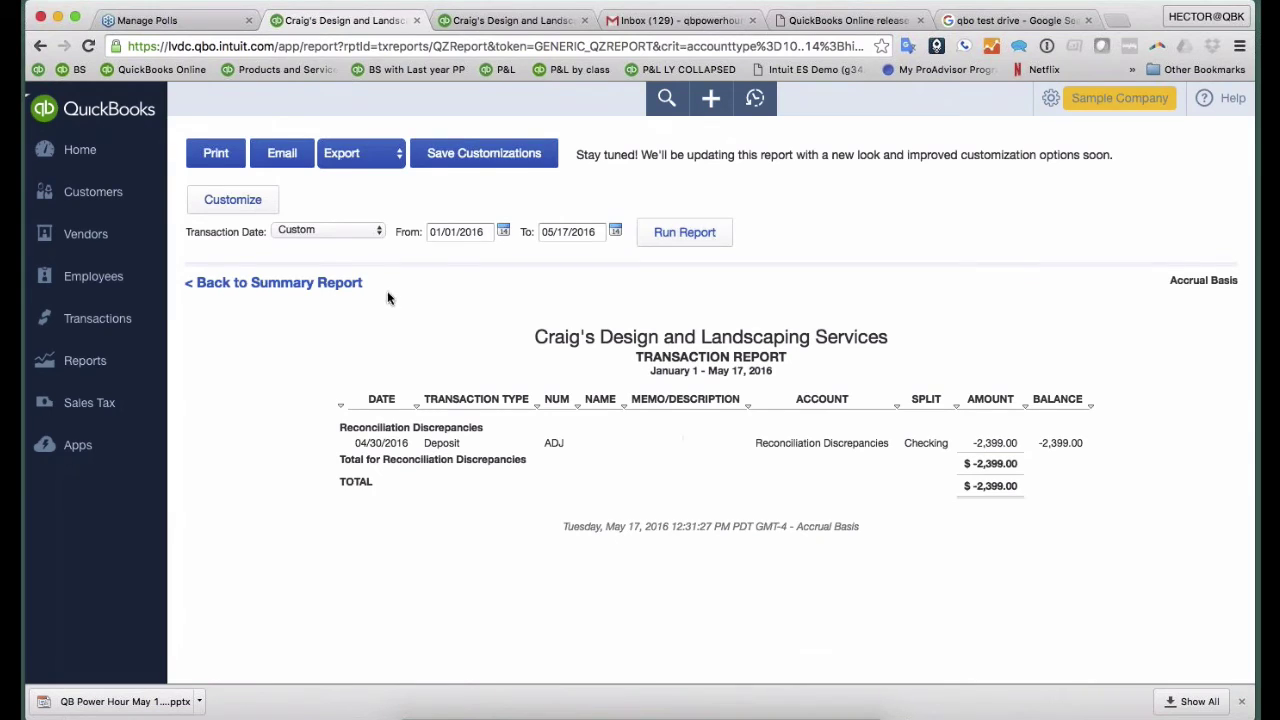
# - Rerun the Reconciliation Discrepancies report with the Transaction Date set to All Dates
pyautogui.click(318, 236)
pyautogui.click(300, 216)
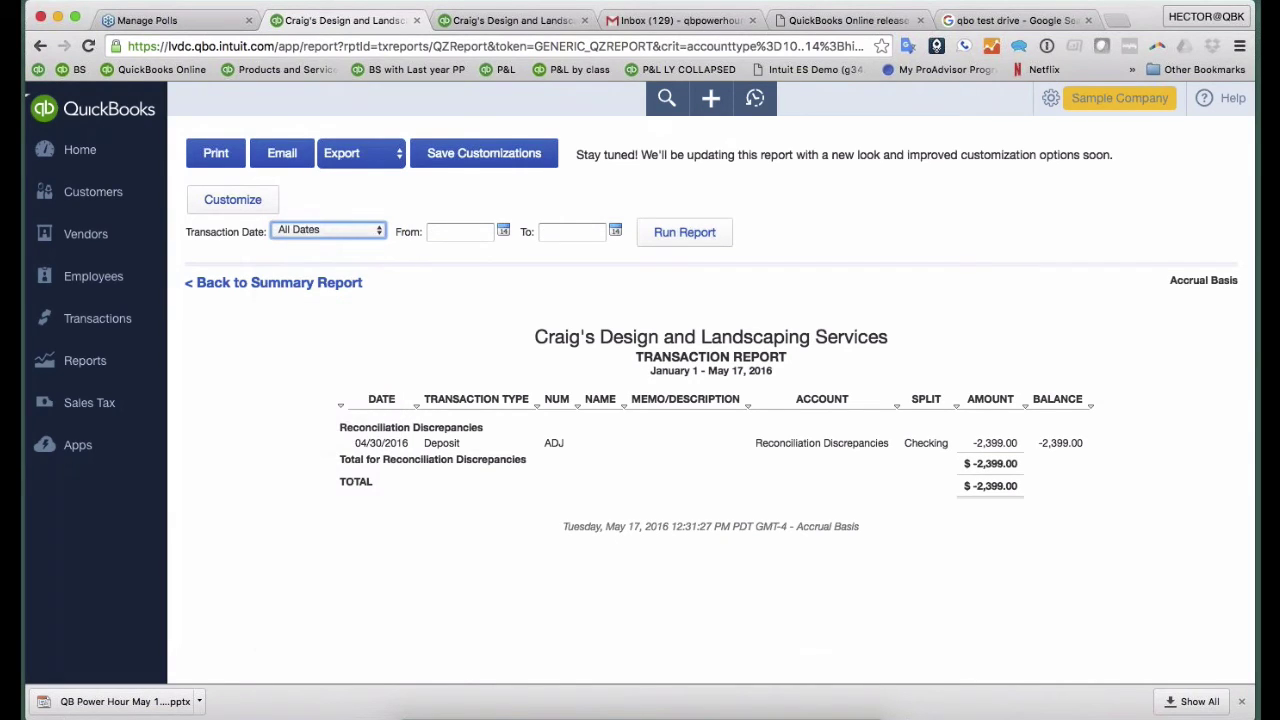
pyautogui.click(688, 233)
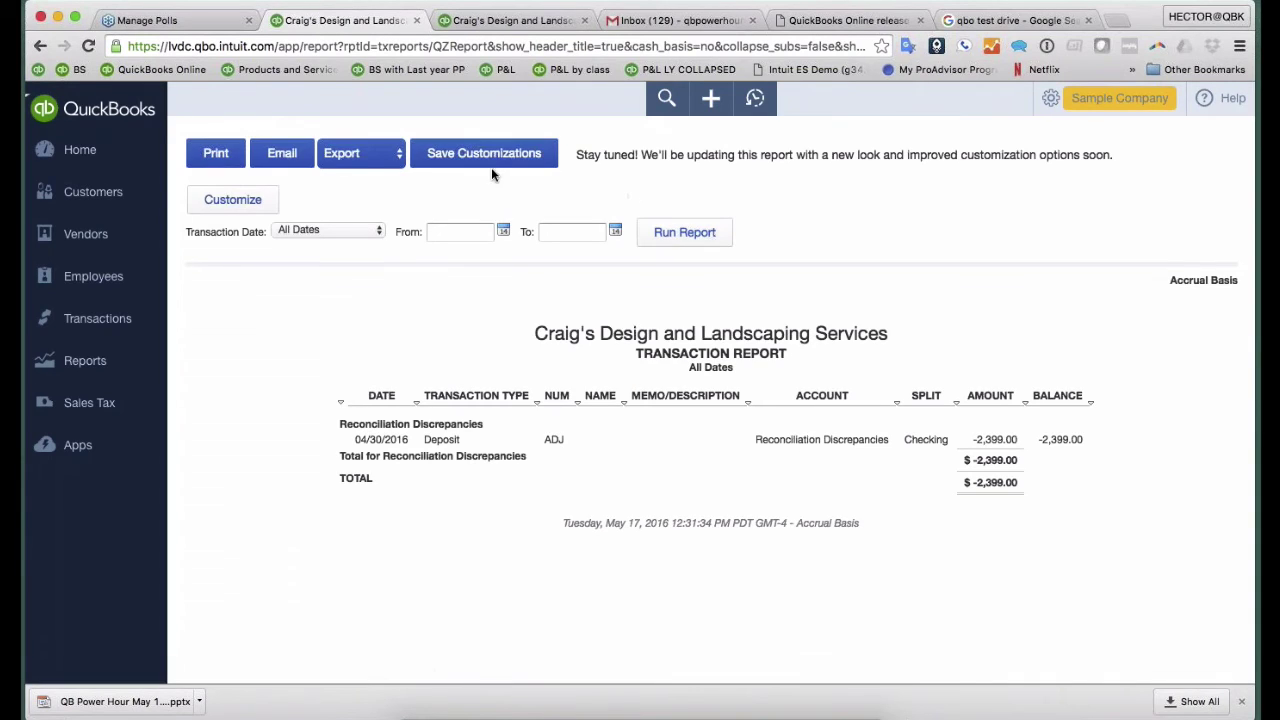
# - Save it as custom report 'Recon Discrepancy' in the Monthly group
pyautogui.click(455, 157)
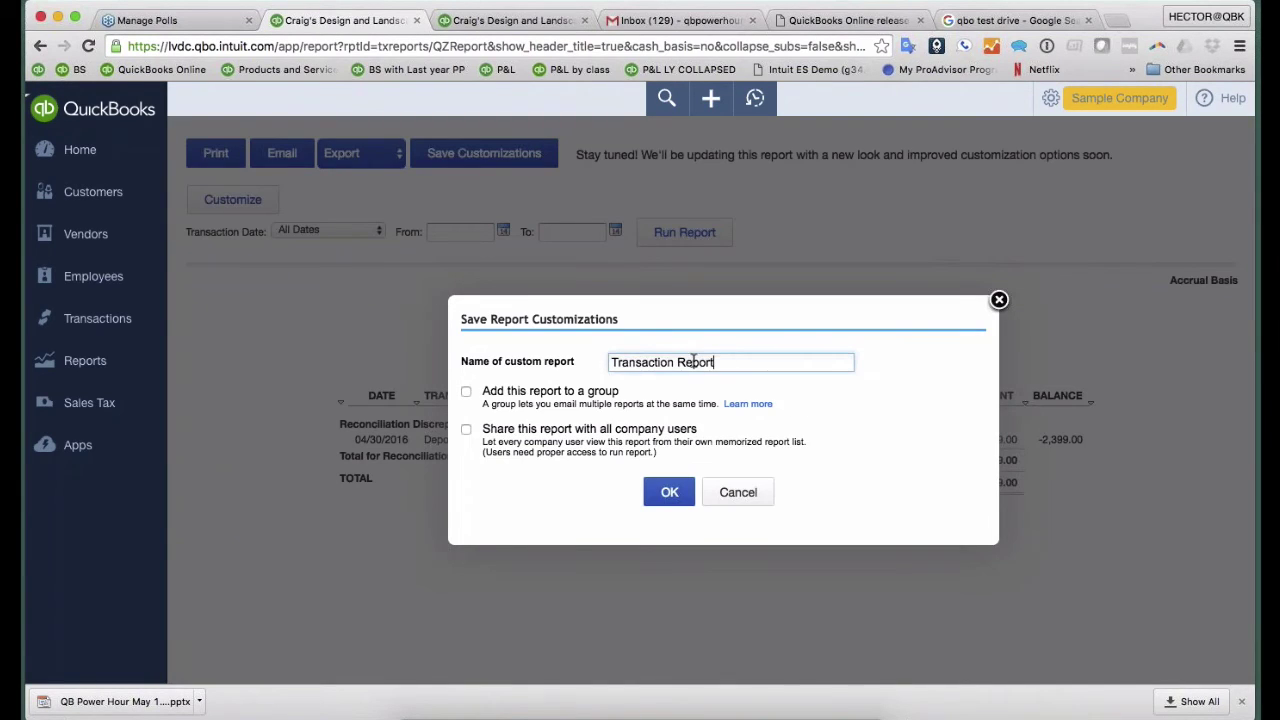
pyautogui.moveTo(731, 365); pyautogui.dragTo(530, 362)
pyautogui.write('Re')
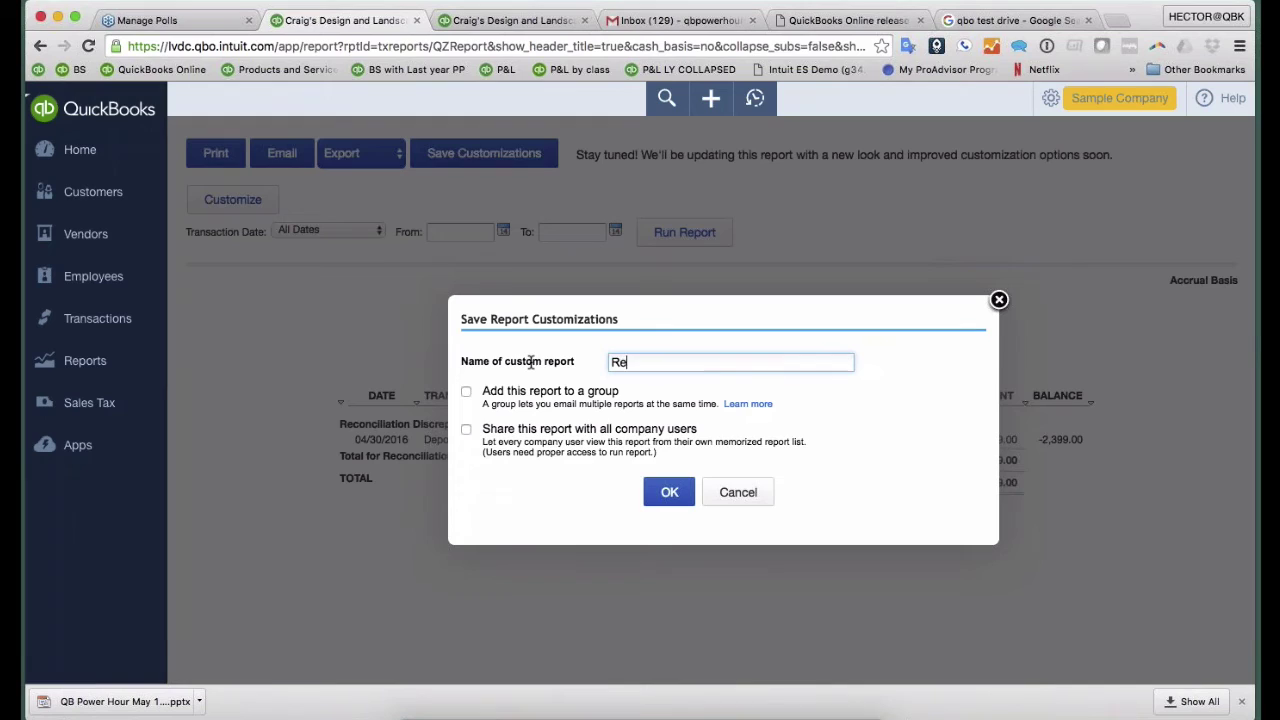
pyautogui.write('con Discrepancy')
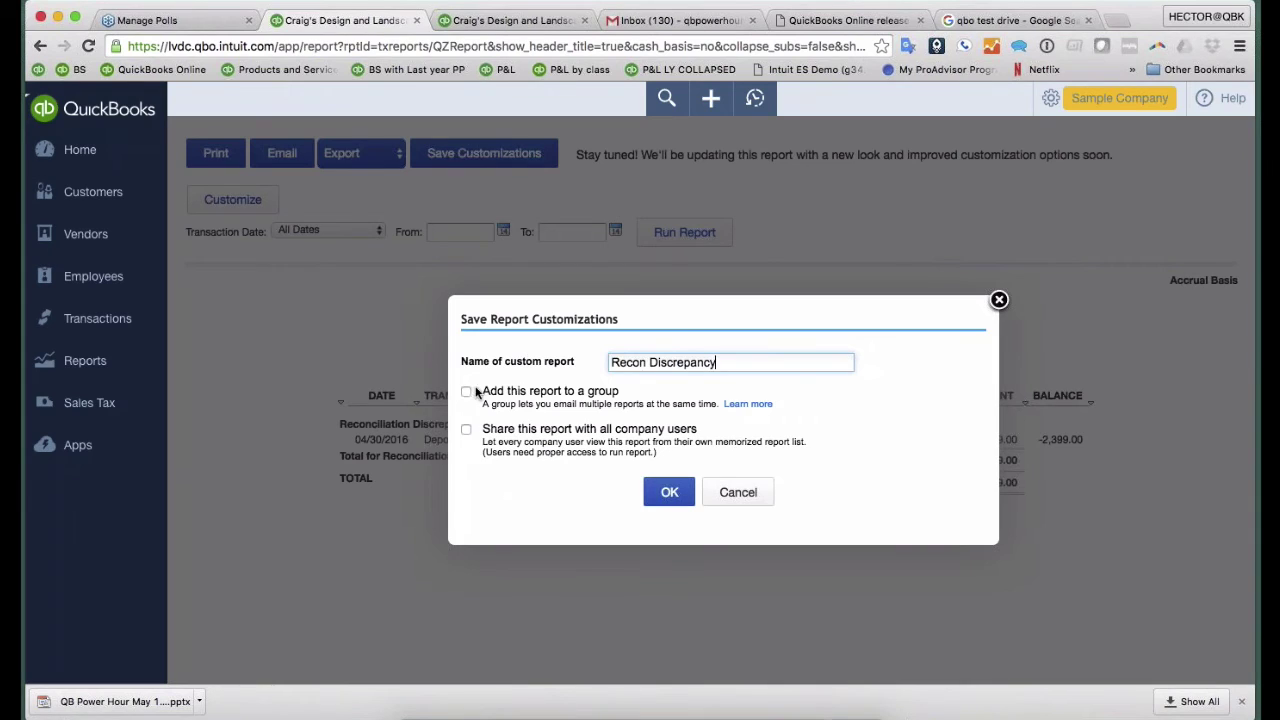
pyautogui.click(466, 392)
pyautogui.click(830, 394)
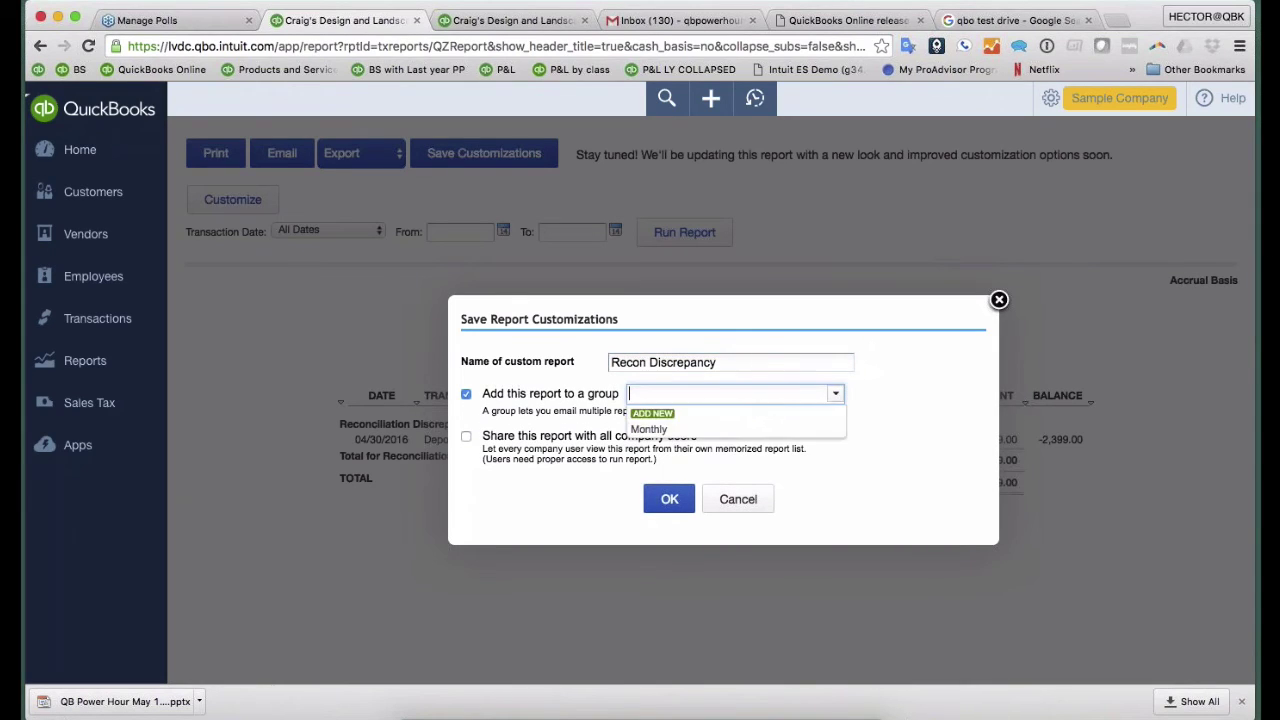
pyautogui.click(685, 430)
pyautogui.click(669, 499)
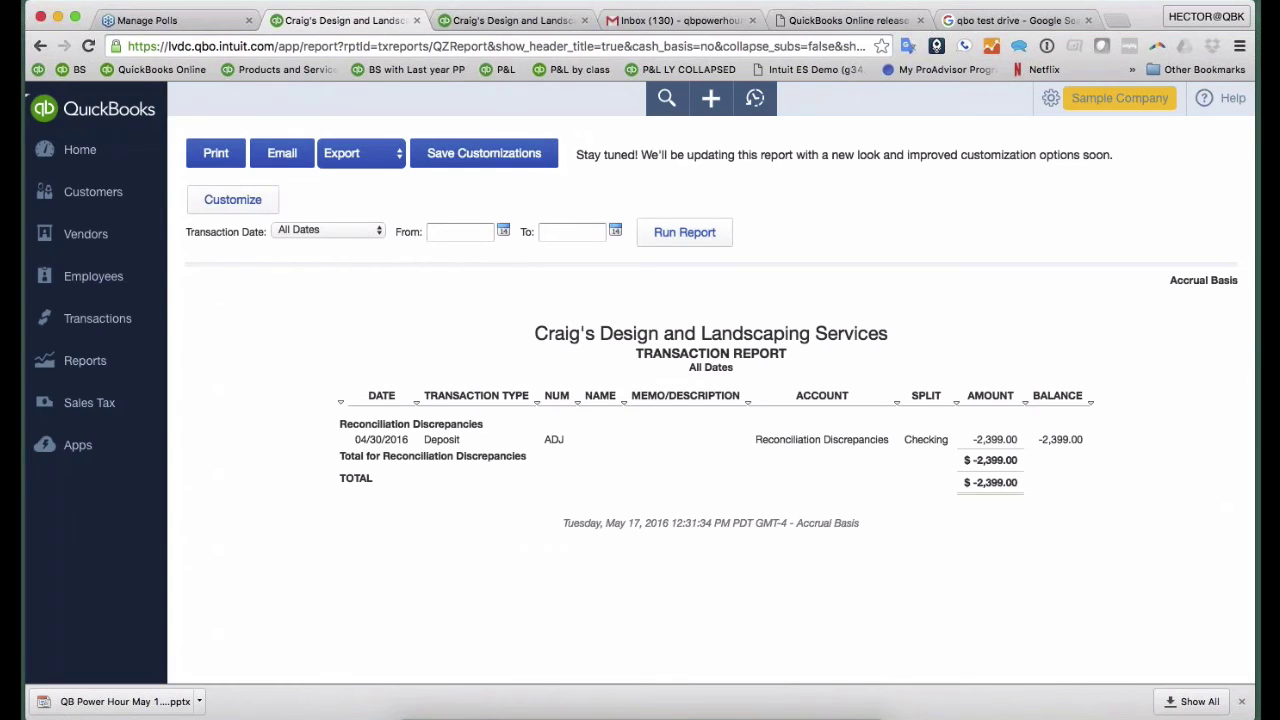
# - From Reports, My Custom Reports, open the Monthly group's Edit settings
pyautogui.click(53, 364)
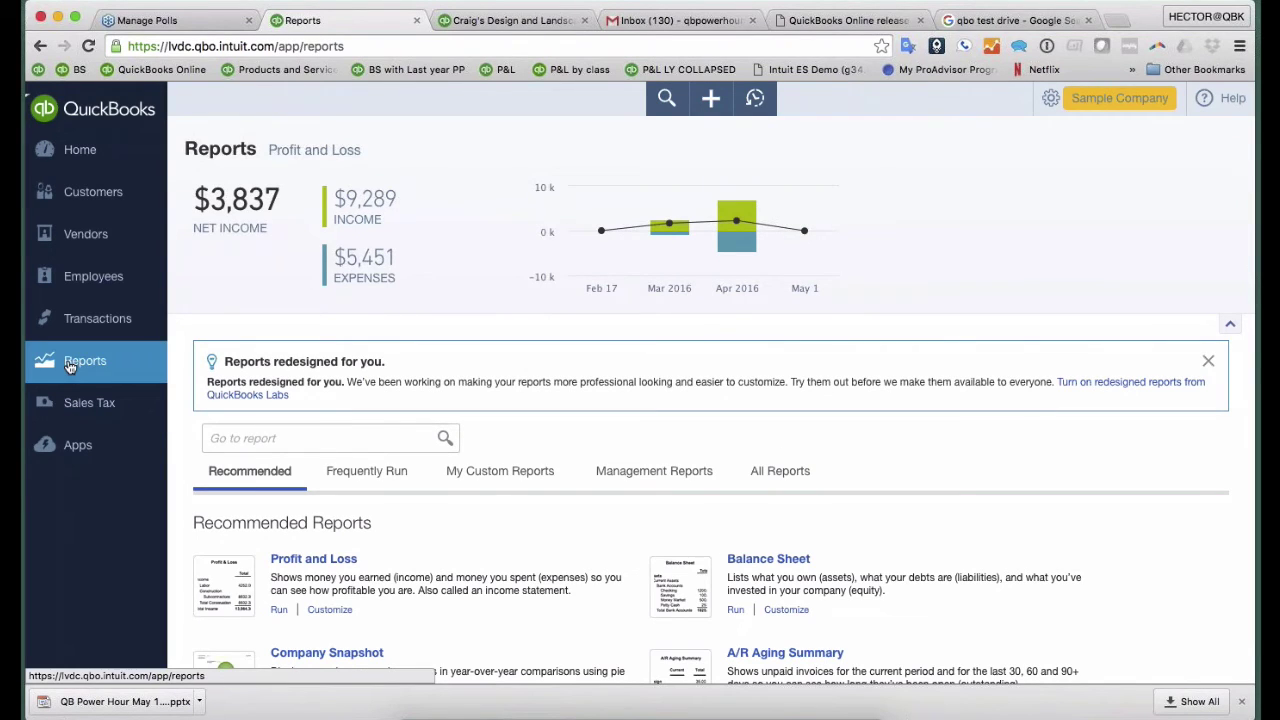
pyautogui.click(484, 474)
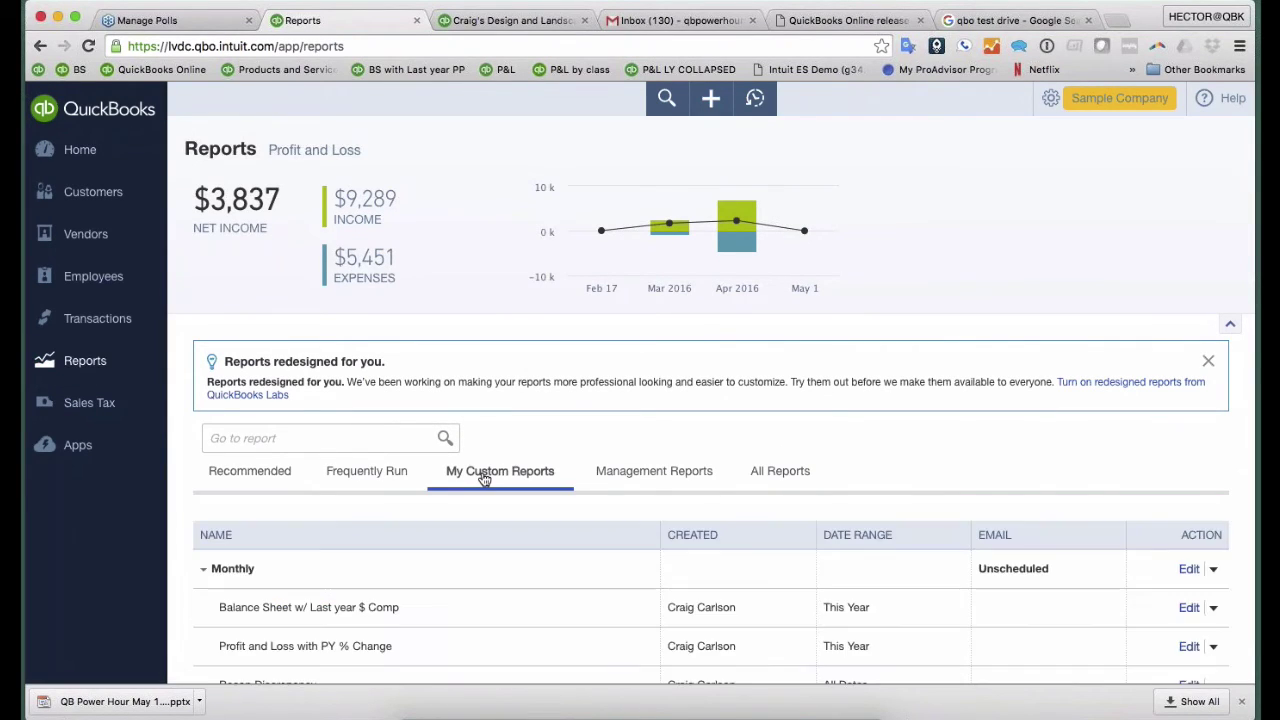
pyautogui.scroll(-1, 300, 505)
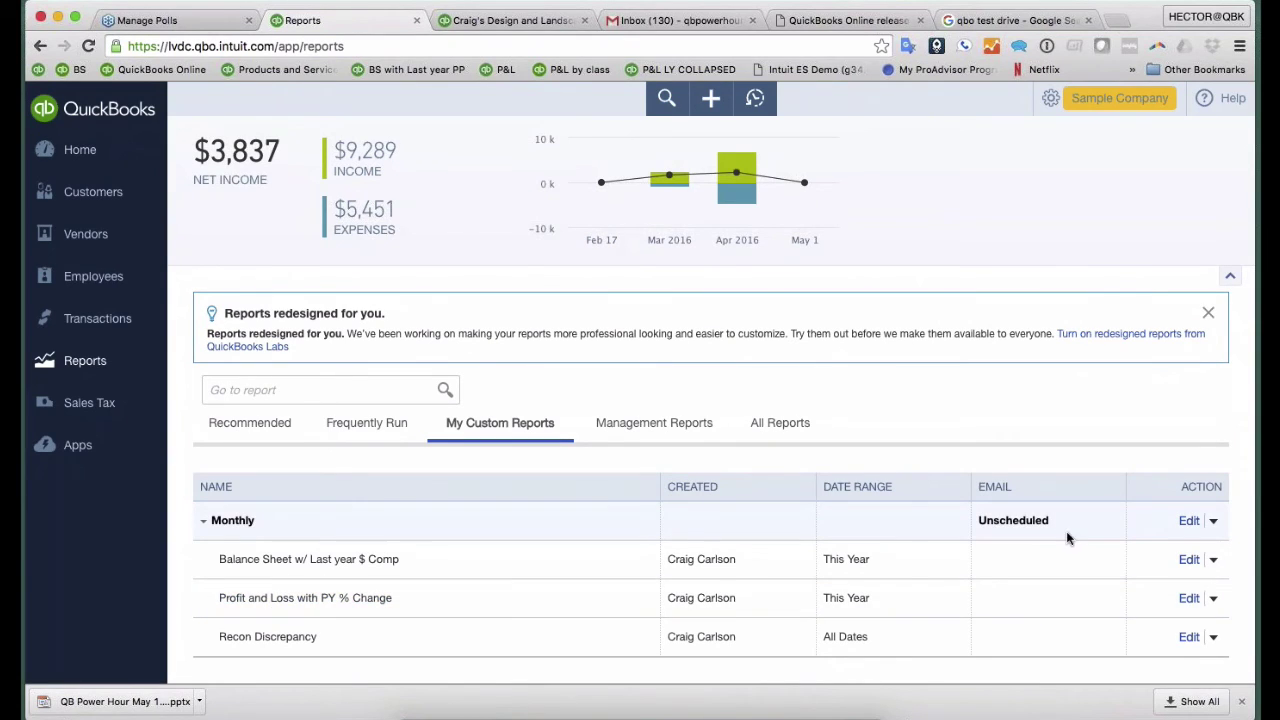
pyautogui.click(1213, 520)
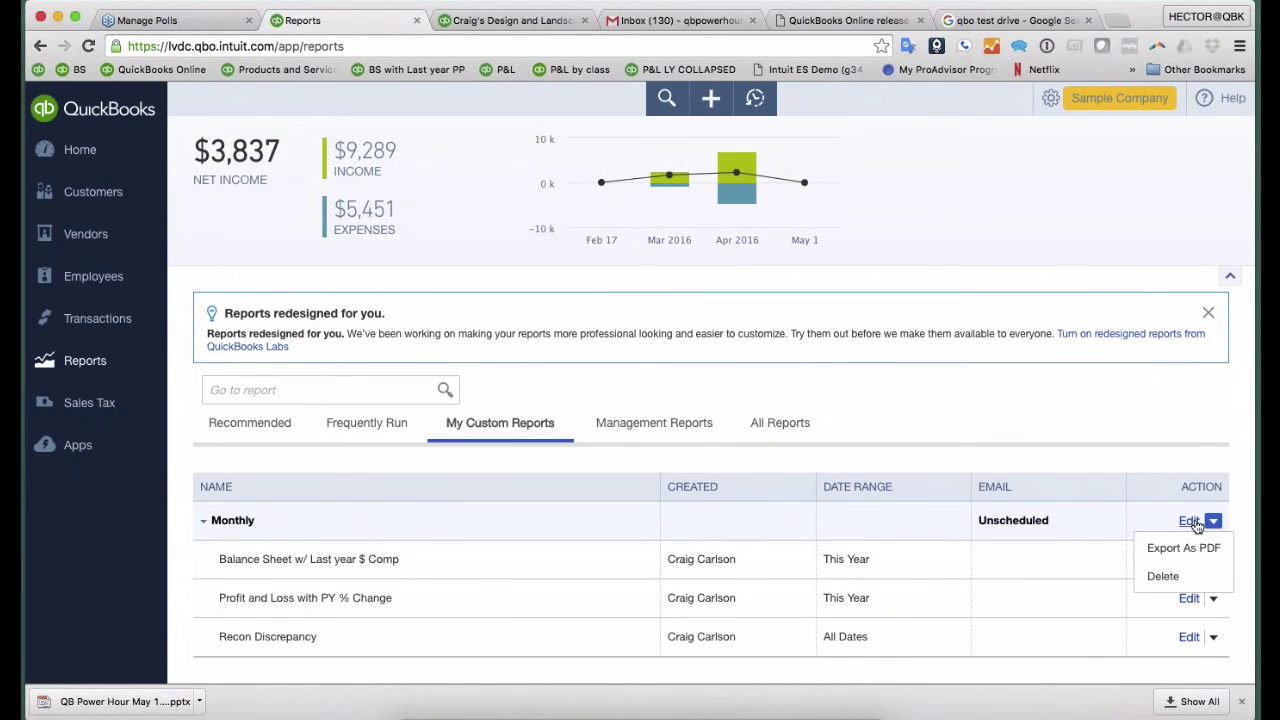
pyautogui.click(1191, 521)
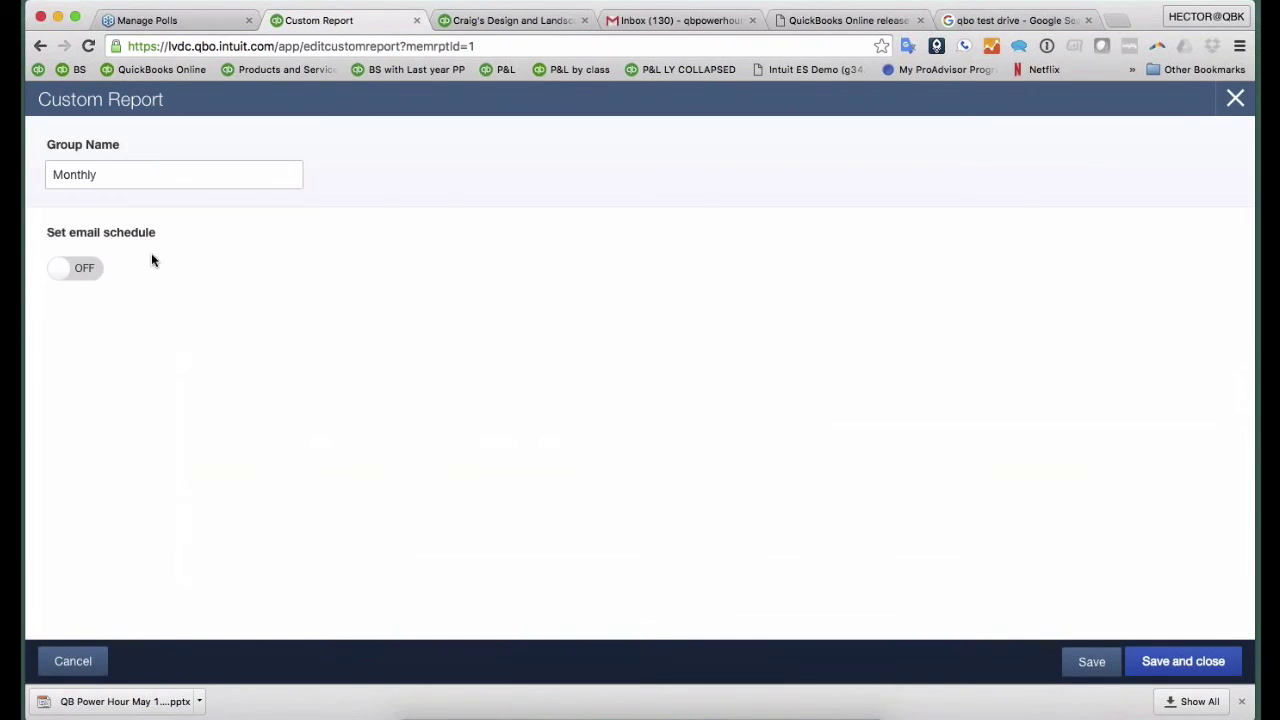
# - Turn on the group's email schedule, repeating monthly on the 6th
pyautogui.click(80, 276)
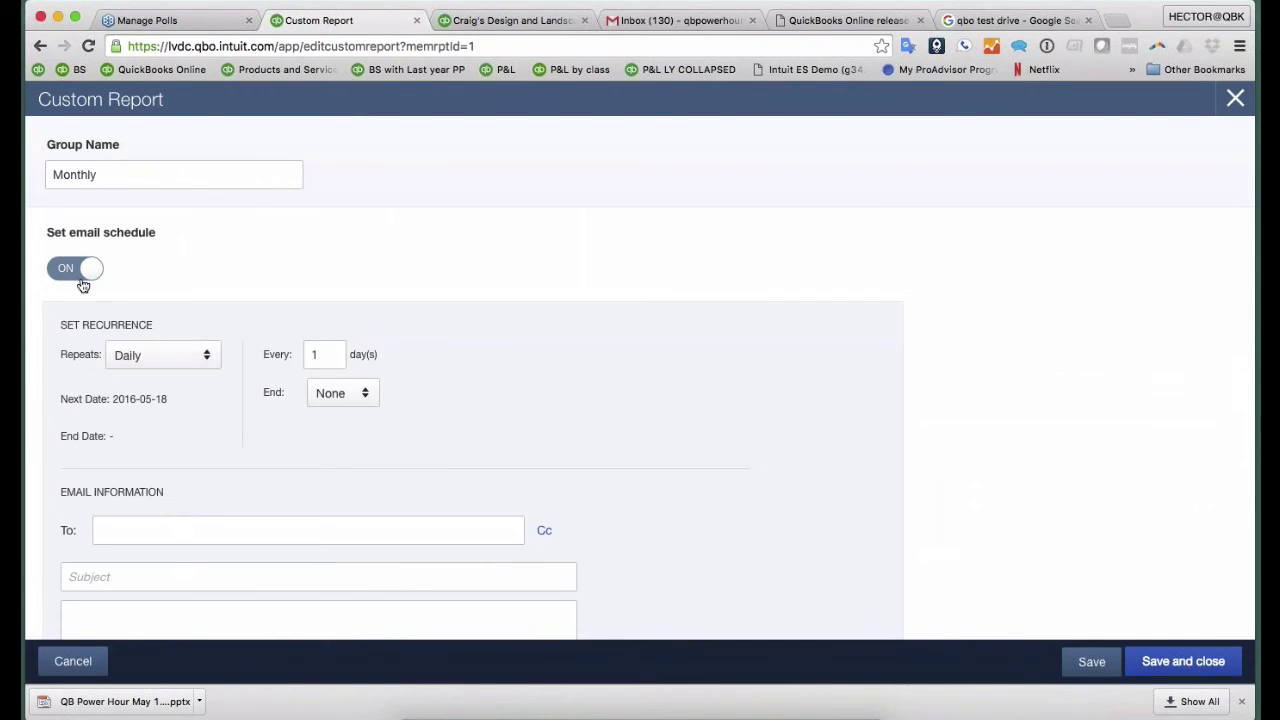
pyautogui.scroll(-3, 83, 286)
pyautogui.click(175, 229)
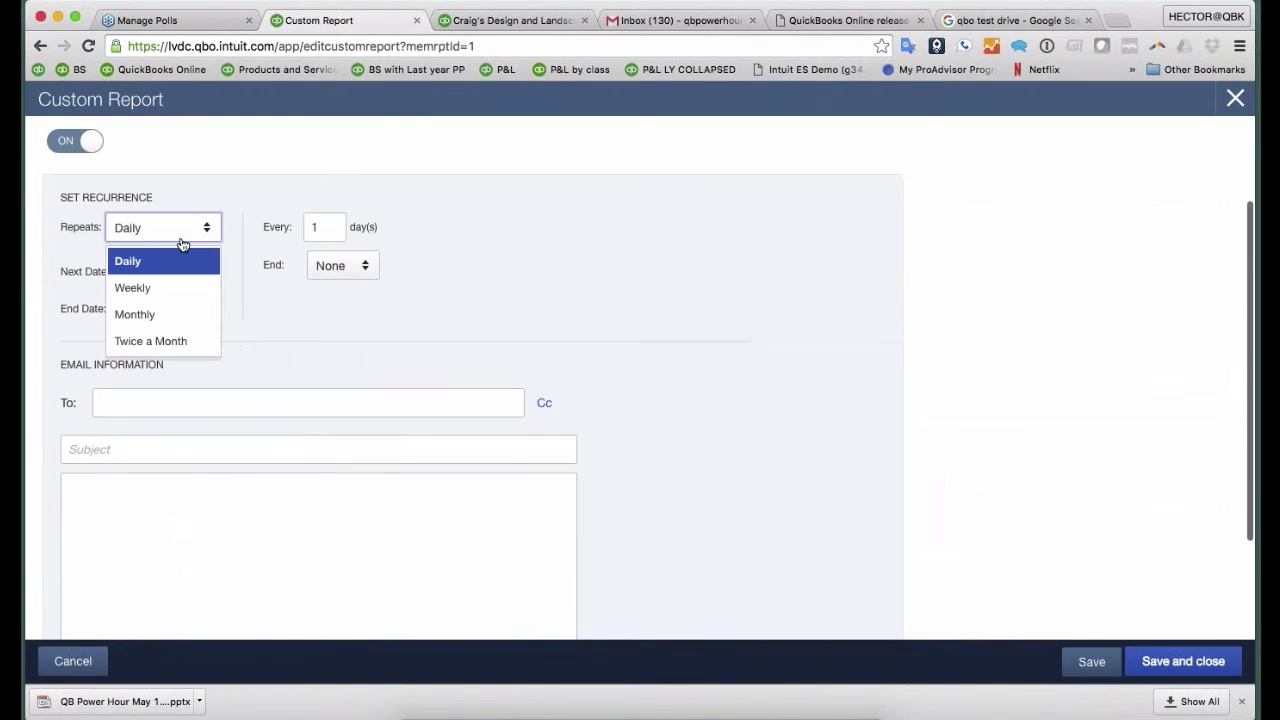
pyautogui.click(163, 315)
pyautogui.doubleClick(316, 227)
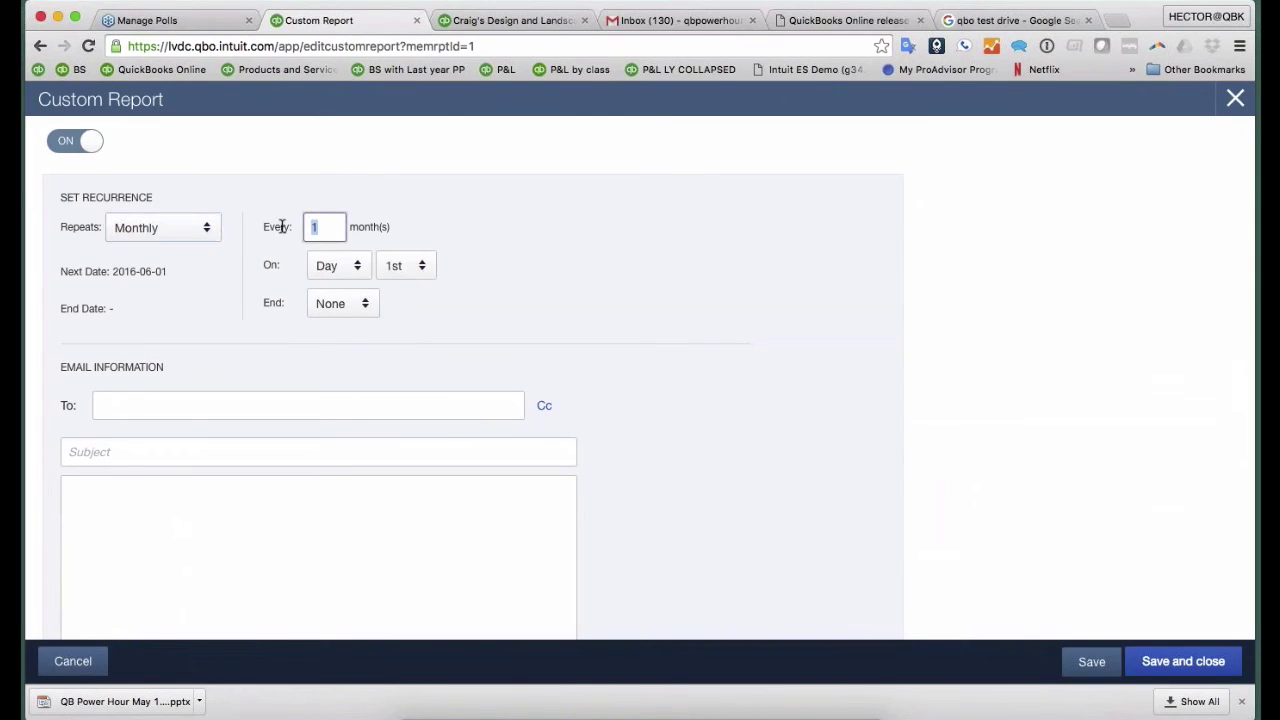
pyautogui.write('6')
pyautogui.click(397, 267)
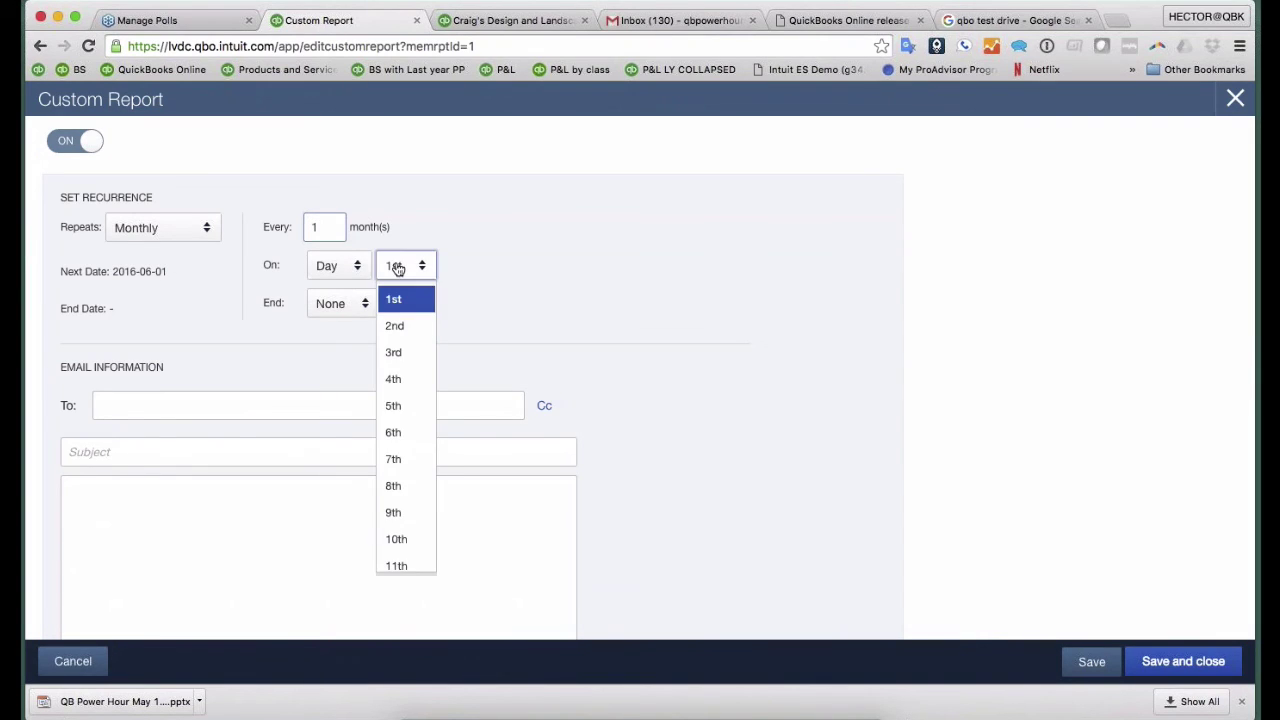
pyautogui.click(411, 431)
# - Enter the recipient's e-mail address and the subject 'Monthly'
pyautogui.click(201, 404)
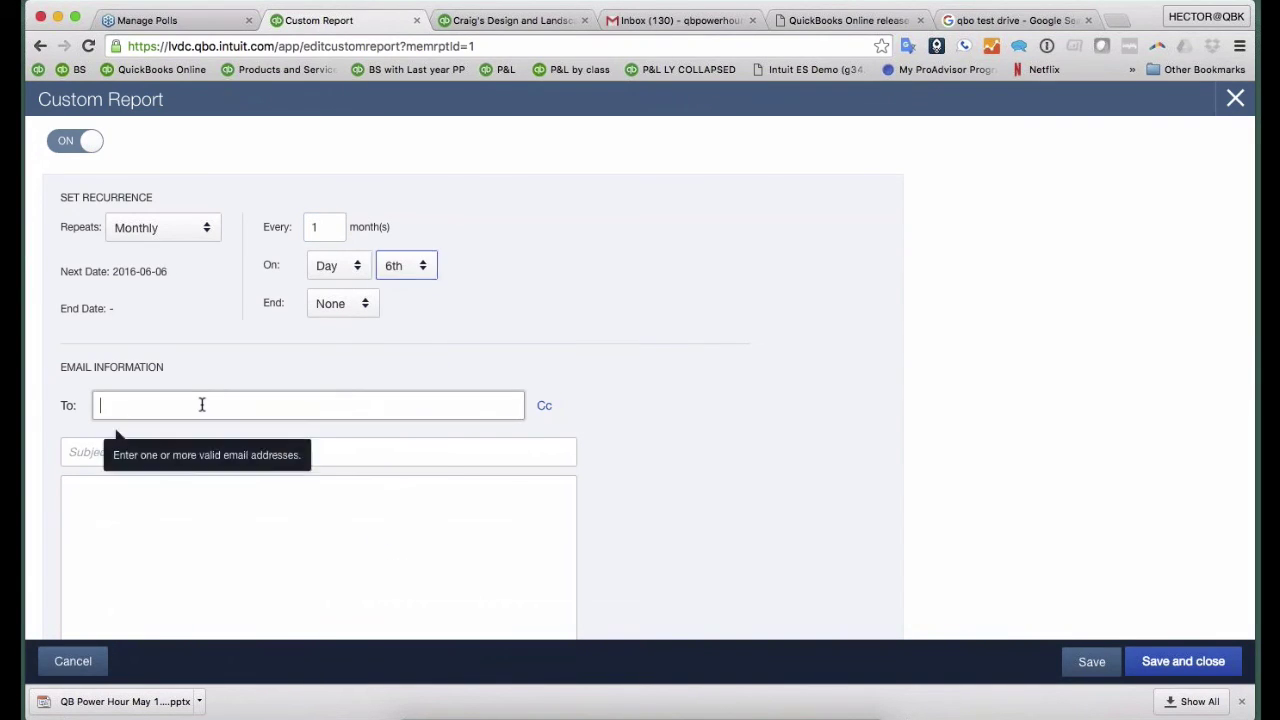
pyautogui.scroll(-1, 350, 365)
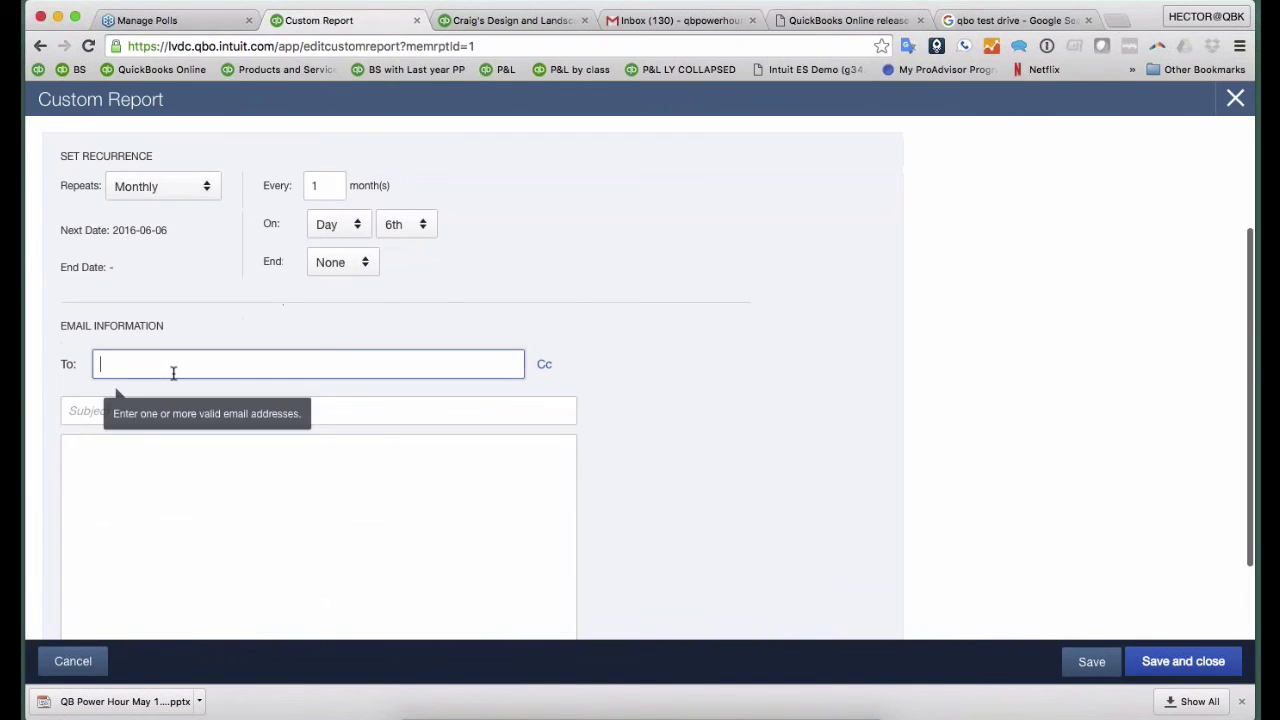
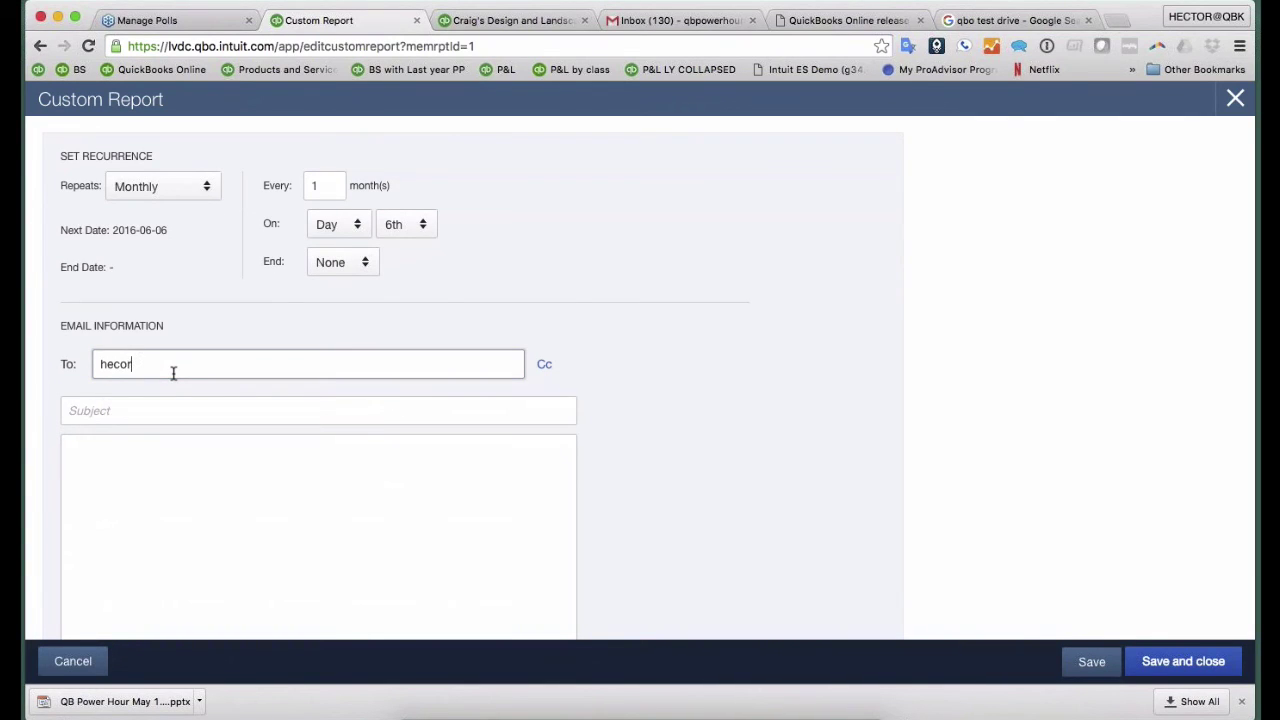
pyautogui.press('Tab')
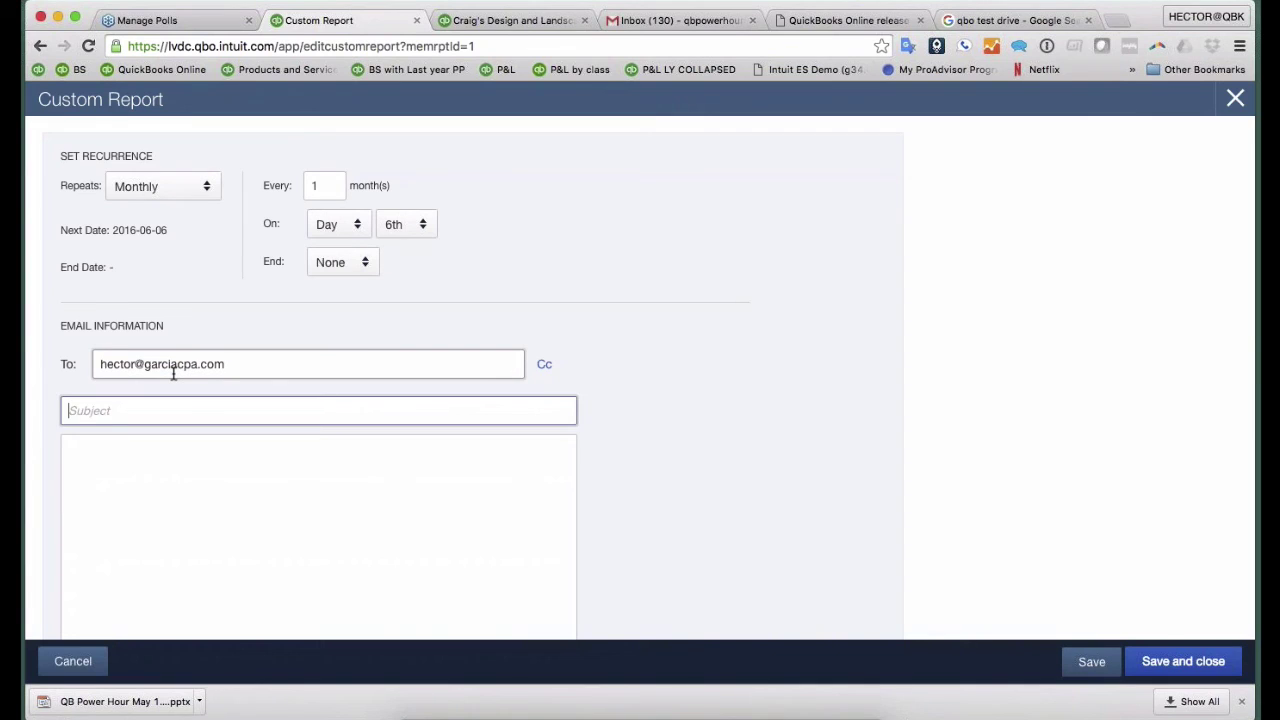
pyautogui.write('Monthly')
pyautogui.scroll(-2, 300, 357)
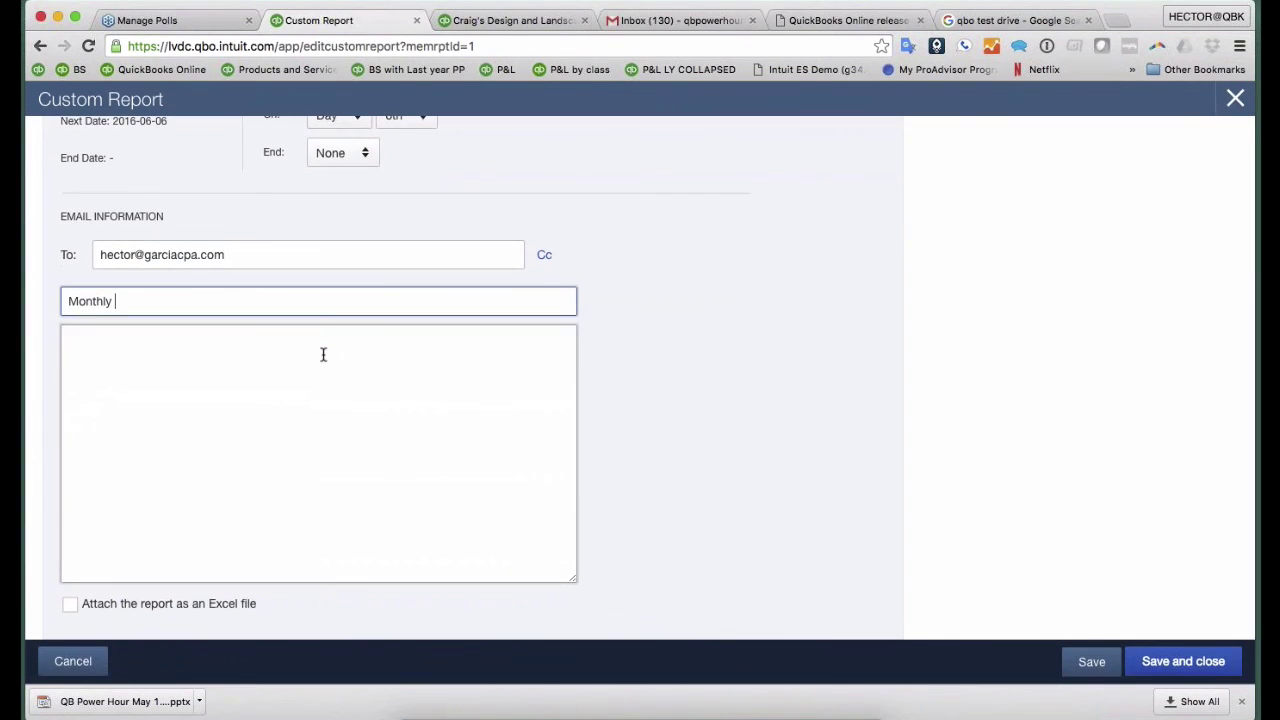
pyautogui.scroll(3, 323, 355)
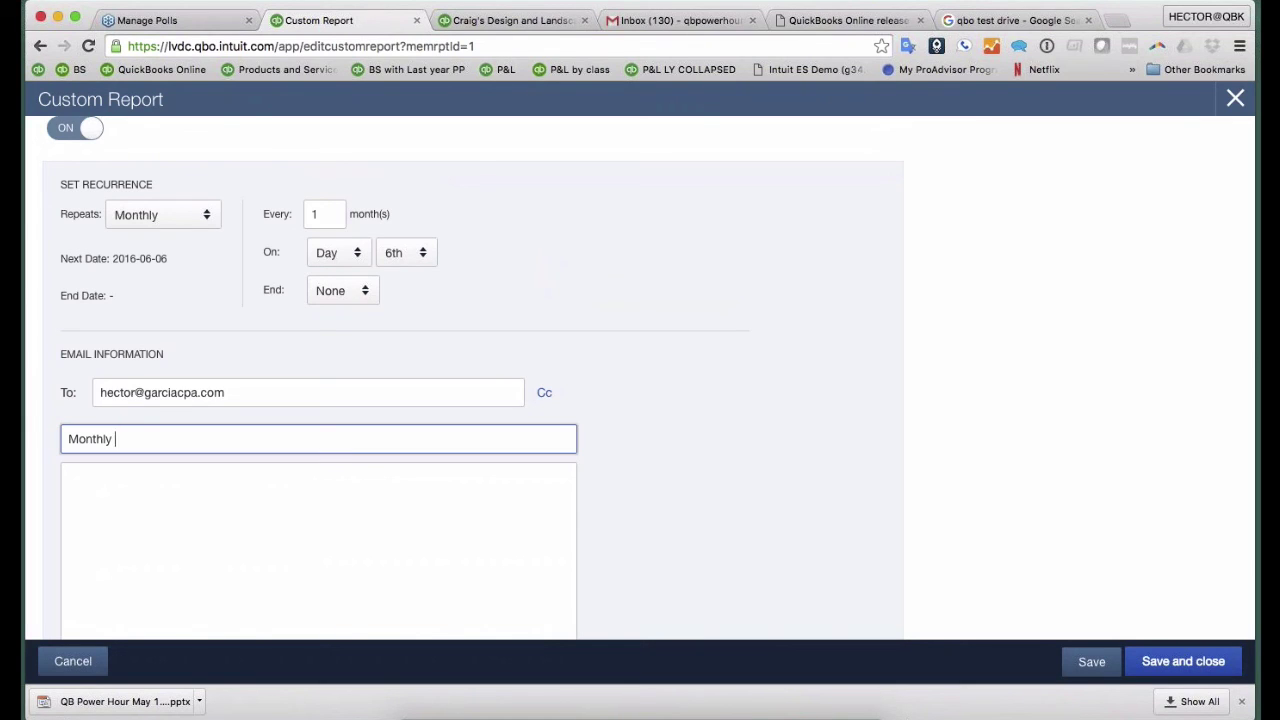
pyautogui.click(1183, 661)
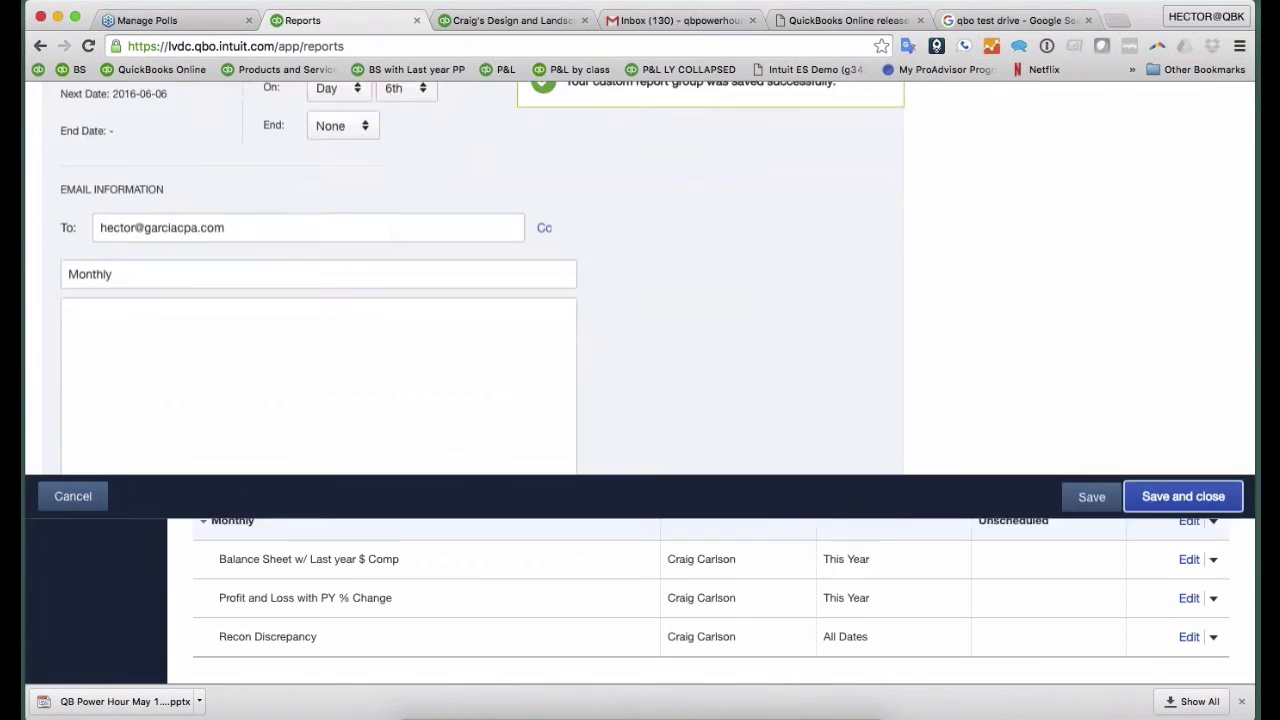
pyautogui.scroll(-1, 595, 201)
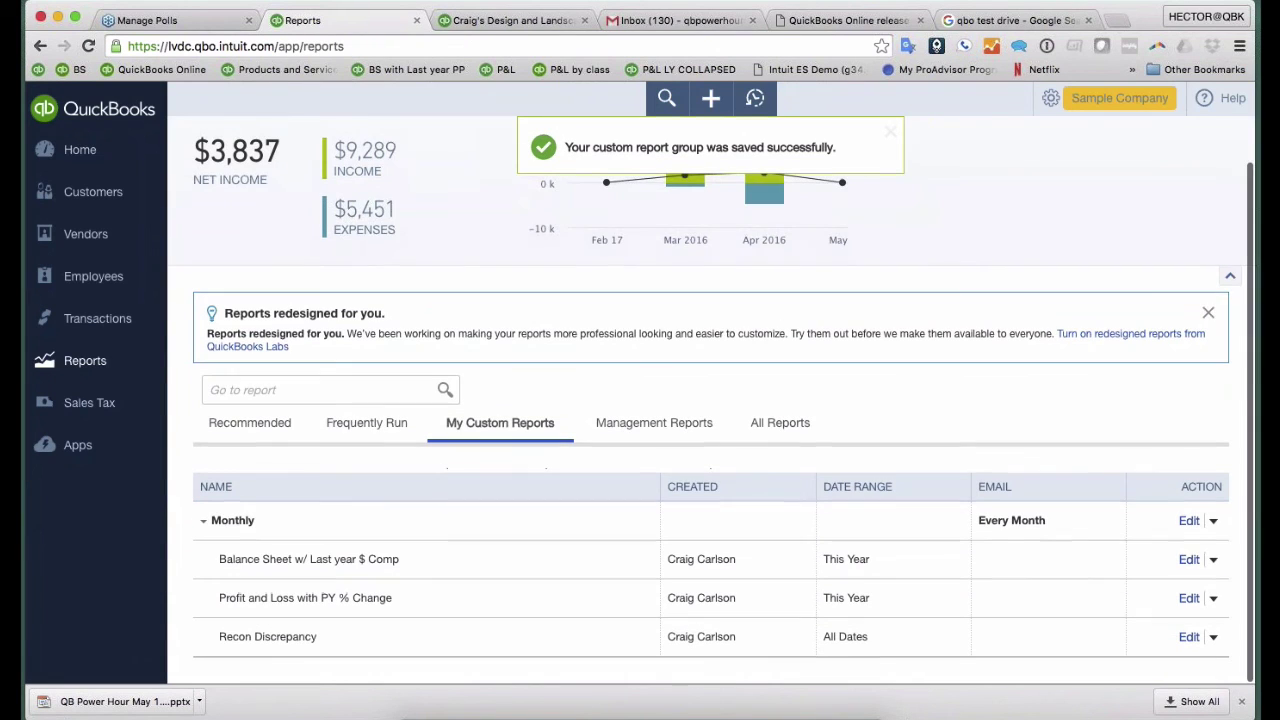